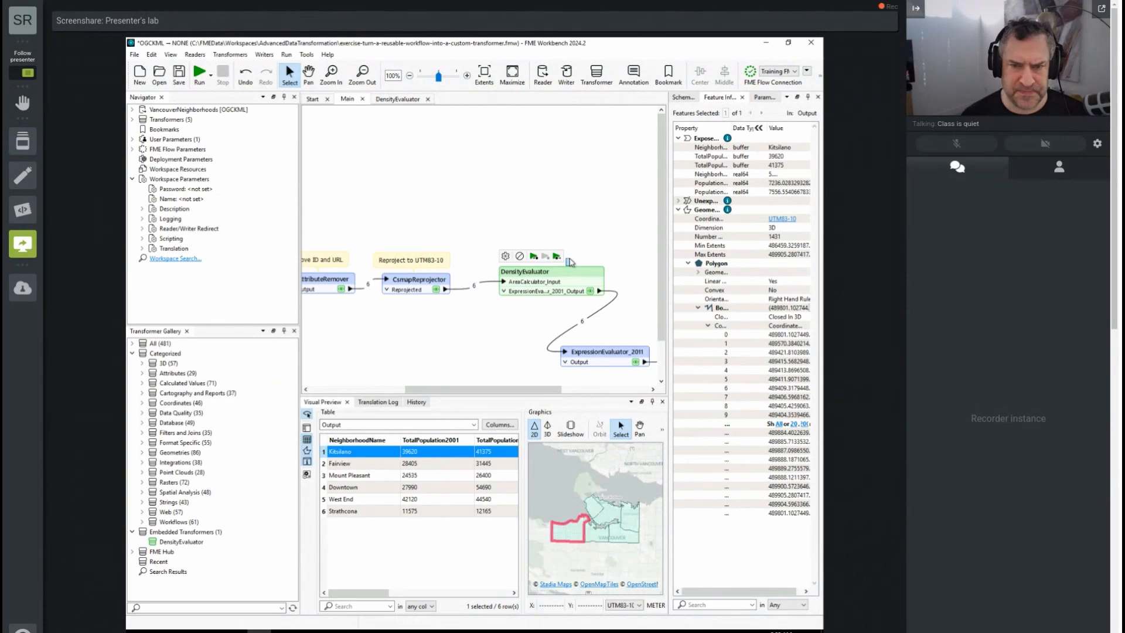
- Examine the input and output ports and the features they pass inside the DensityEvaluator custom transformer definition
{"action": "left_click", "coordinate": [404, 99]}
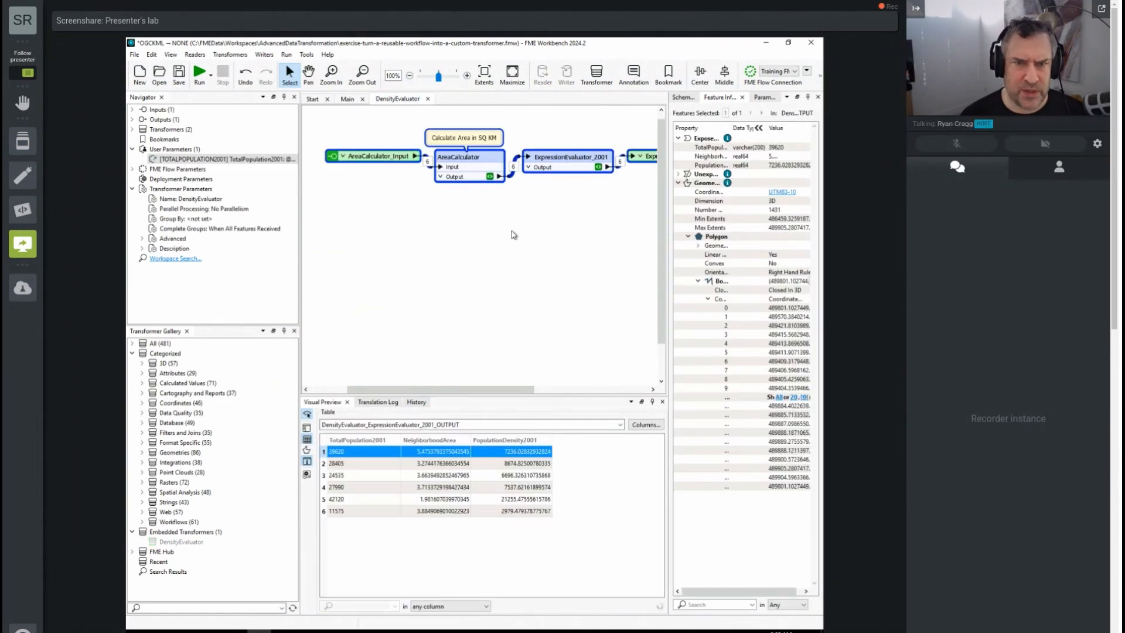
{"action": "left_click_drag", "start_coordinate": [379, 153], "coordinate": [359, 149]}
{"action": "left_click", "coordinate": [360, 166]}
{"action": "left_click", "coordinate": [360, 153]}
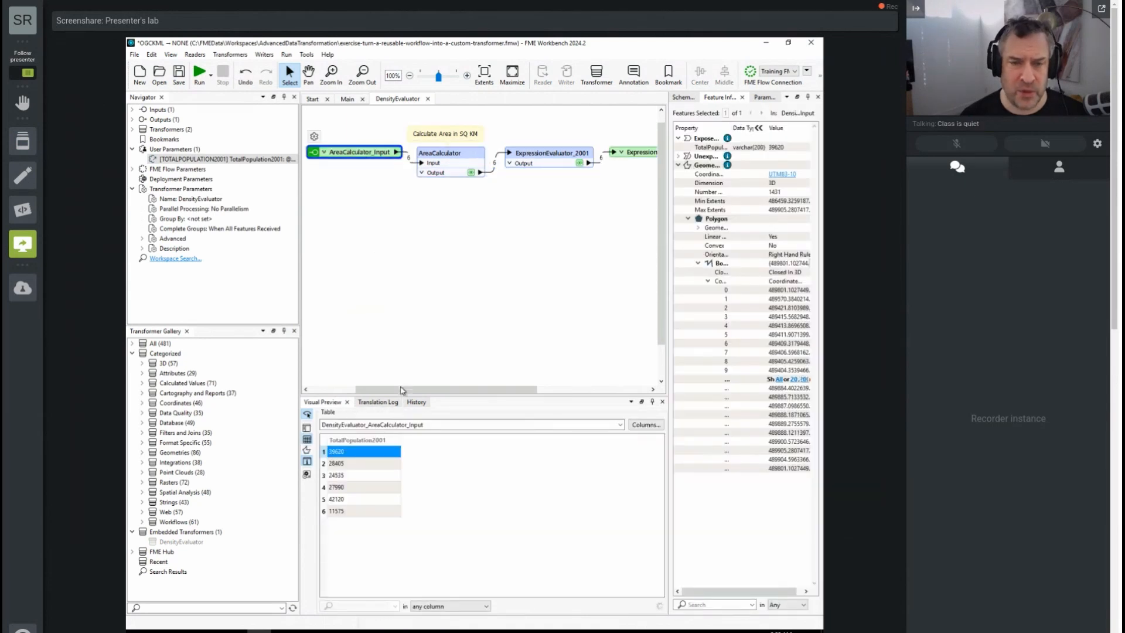
{"action": "left_click_drag", "start_coordinate": [460, 389], "coordinate": [536, 390]}
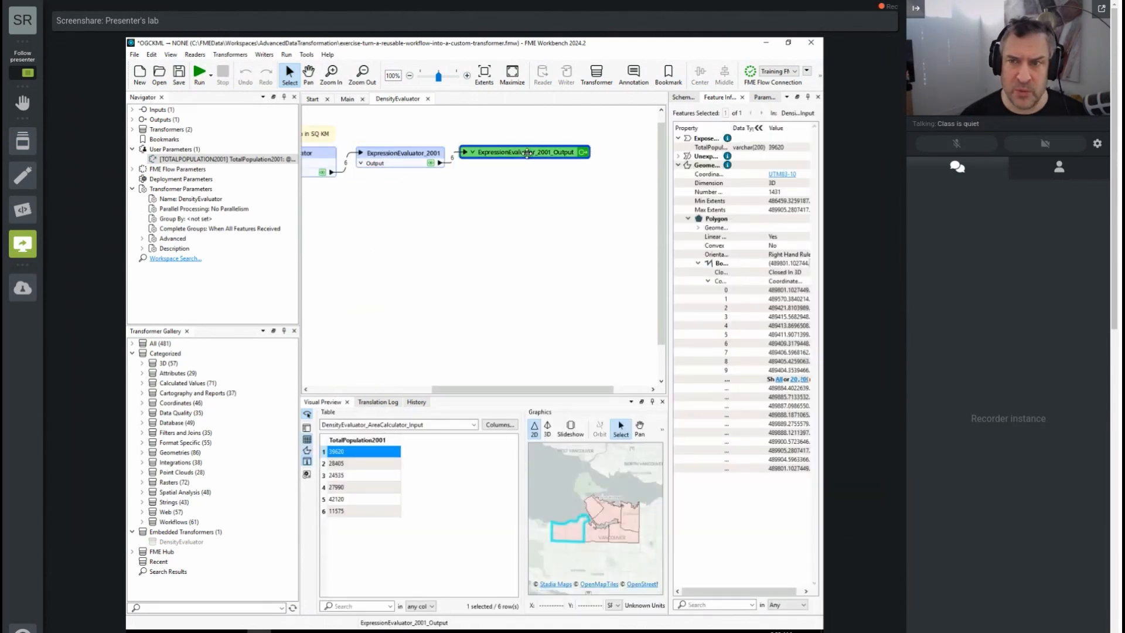
{"action": "left_click", "coordinate": [529, 156]}
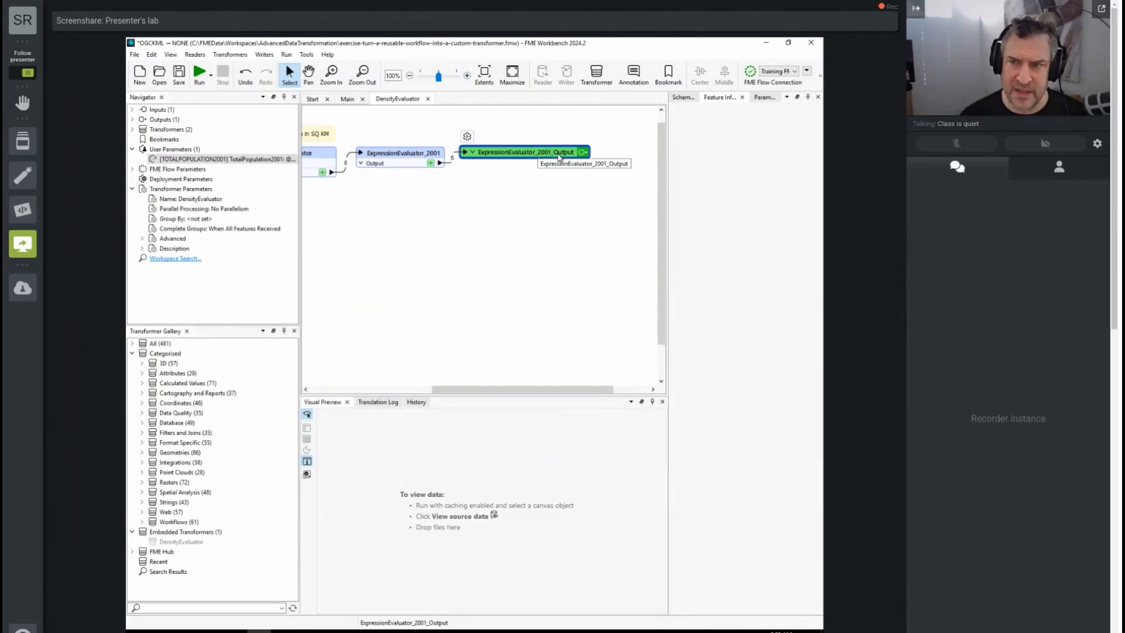
{"action": "left_click_drag", "start_coordinate": [532, 389], "coordinate": [402, 394]}
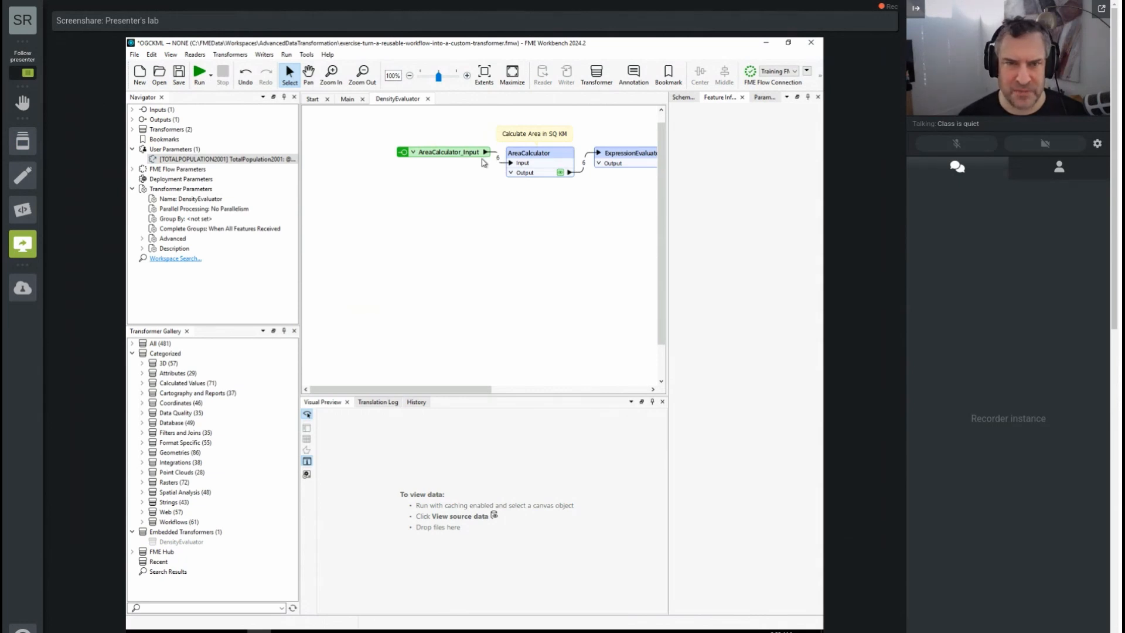
- Widen the DensityEvaluator transformer in the Main workspace to fit its port names, and review its parameters
{"action": "left_click", "coordinate": [354, 100]}
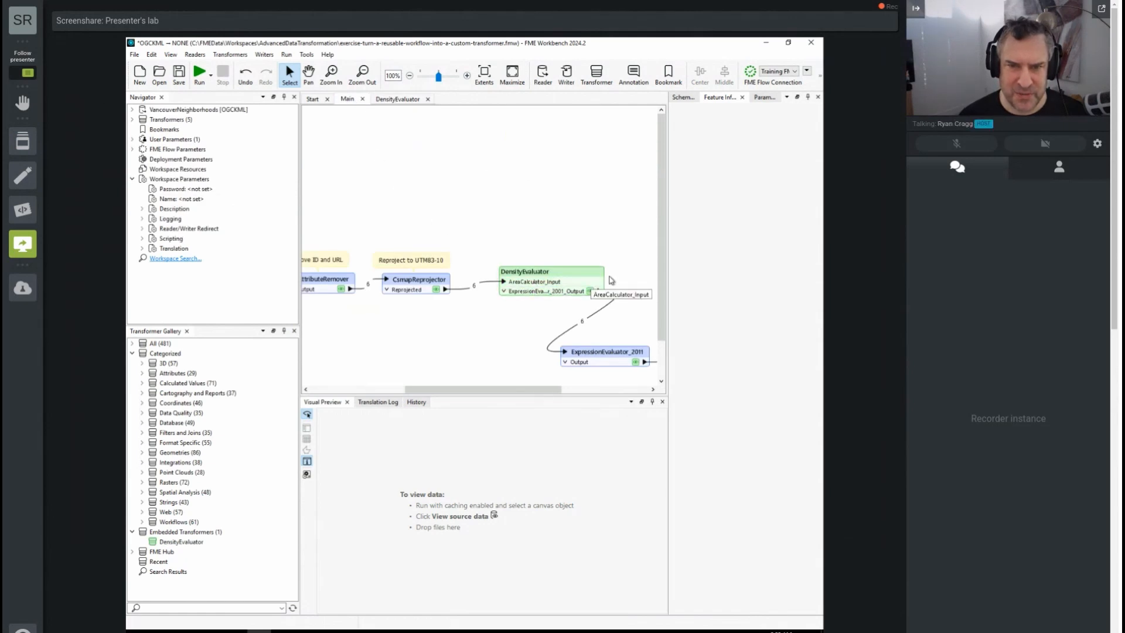
{"action": "left_click_drag", "start_coordinate": [628, 274], "coordinate": [628, 275]}
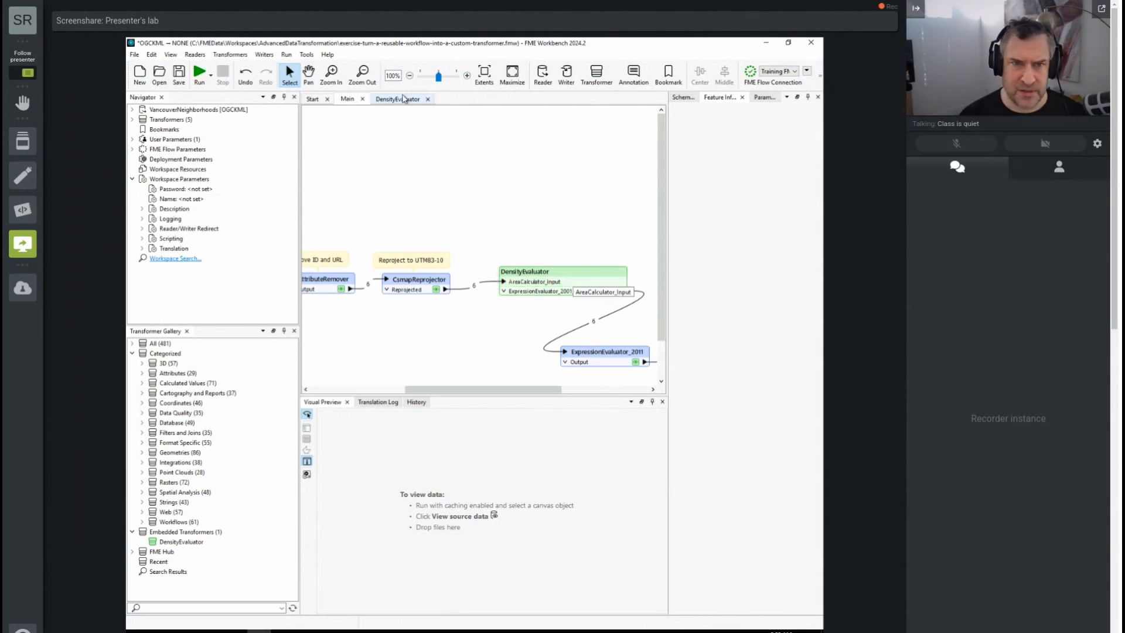
{"action": "left_click", "coordinate": [526, 286]}
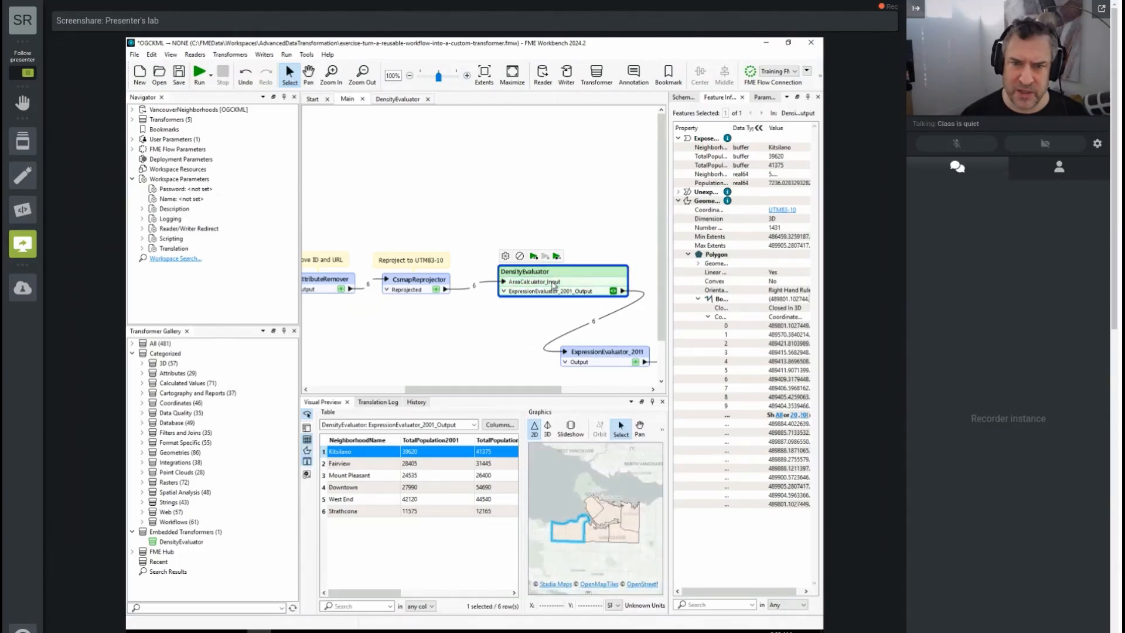
{"action": "double_click", "coordinate": [553, 286]}
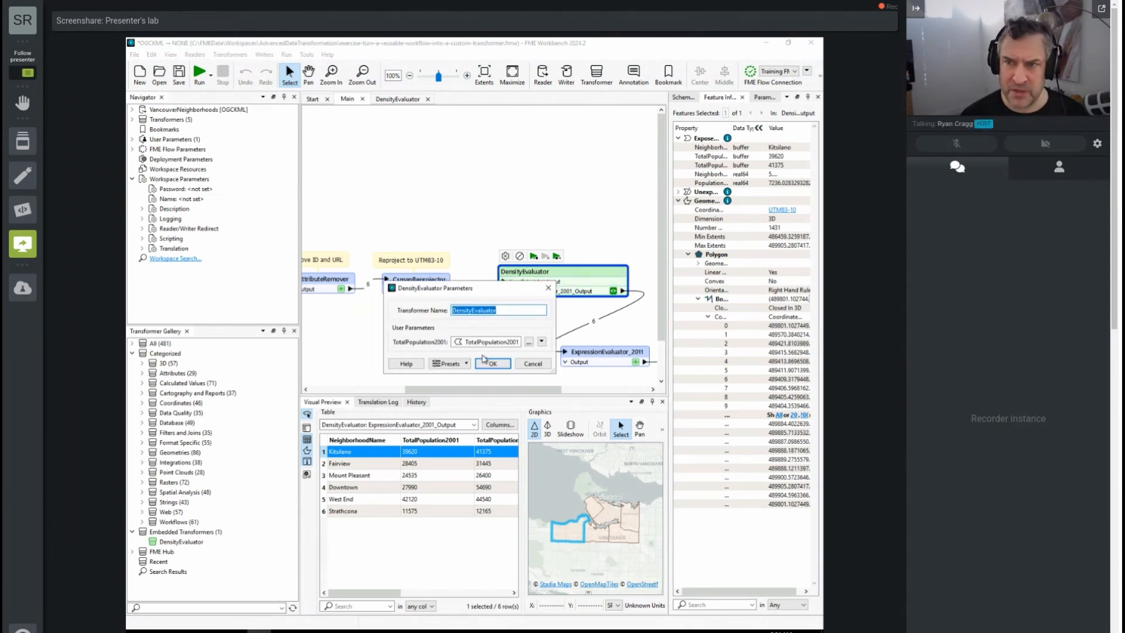
{"action": "left_click", "coordinate": [548, 289]}
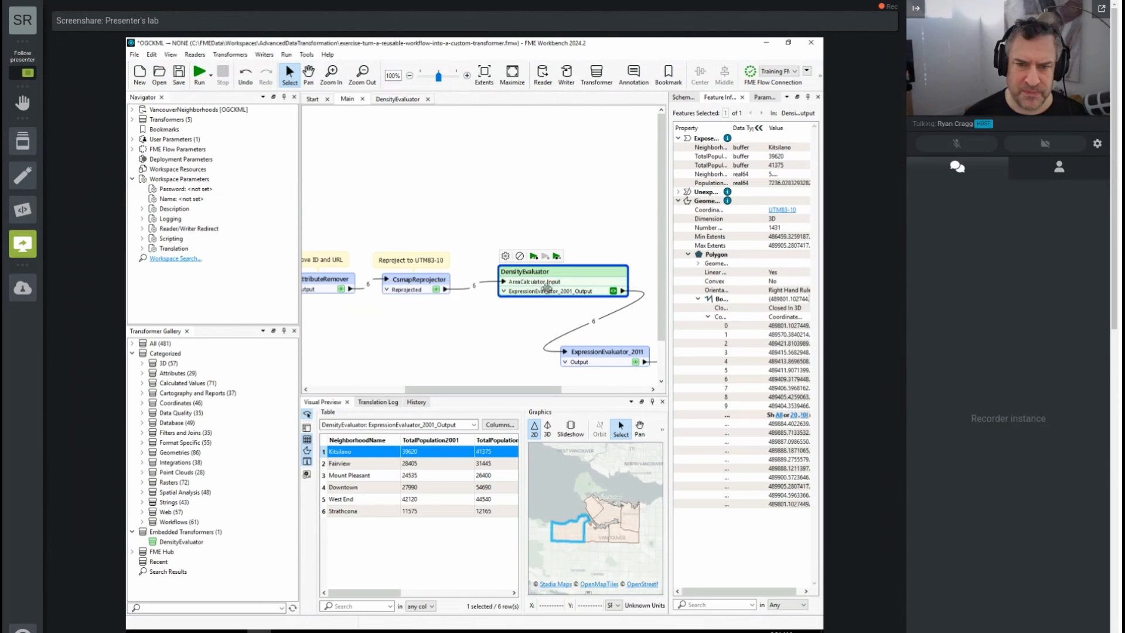
- Rename the AreaCalculator_Input port to Input in the DensityEvaluator definition, keeping only TotalPopulation2001 exposed
{"action": "left_click", "coordinate": [407, 102]}
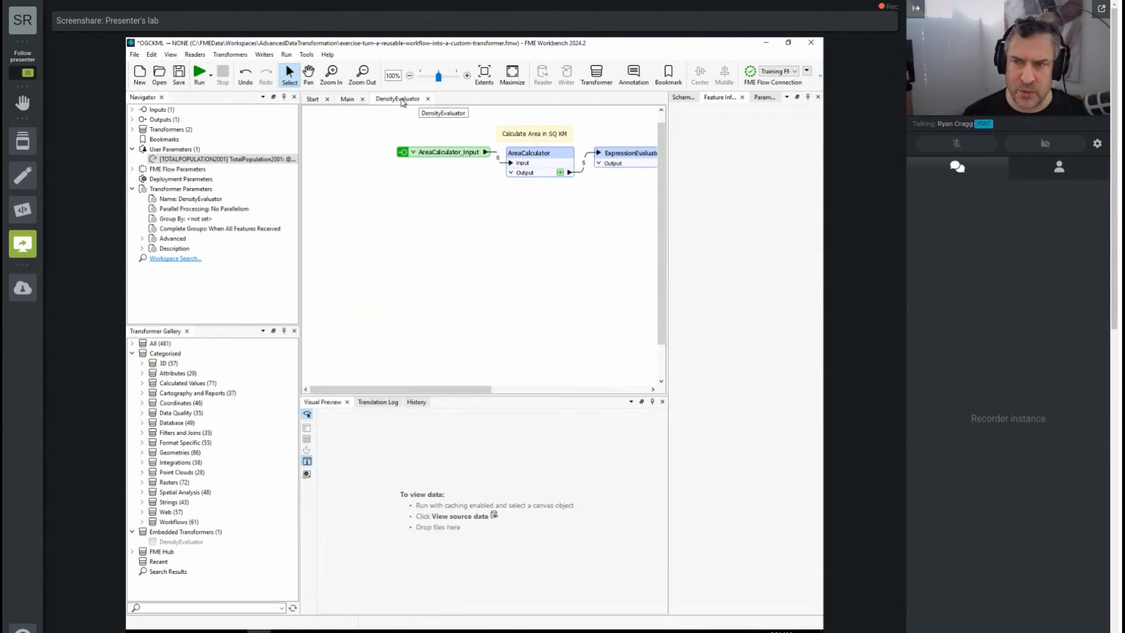
{"action": "left_click", "coordinate": [448, 154]}
{"action": "double_click", "coordinate": [448, 154]}
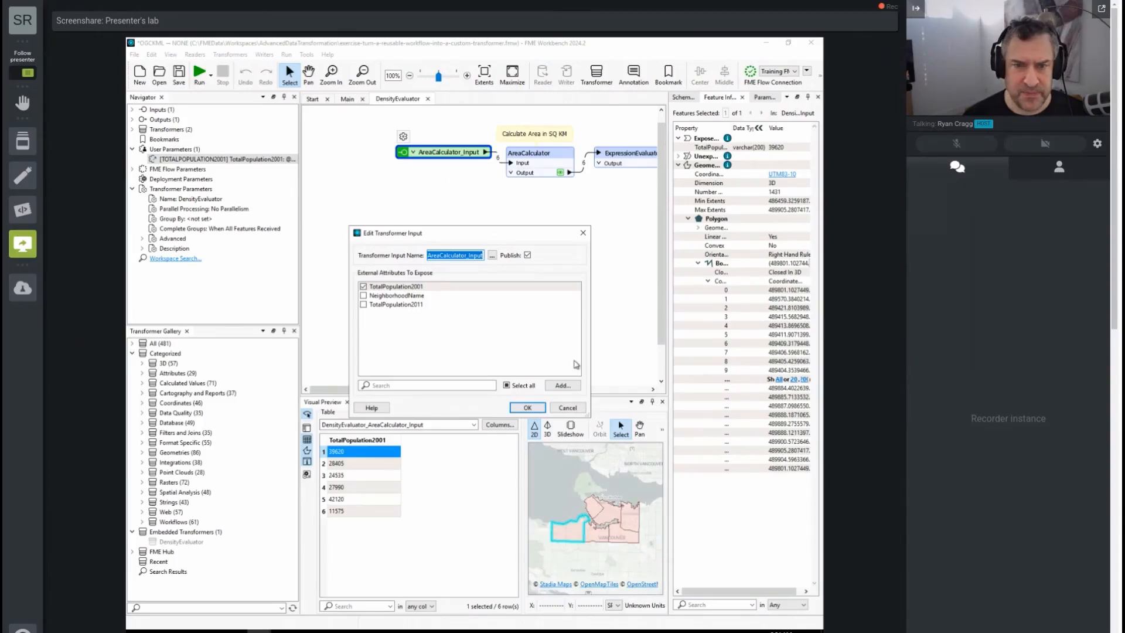
{"action": "left_click", "coordinate": [528, 407]}
{"action": "right_click", "coordinate": [460, 152]}
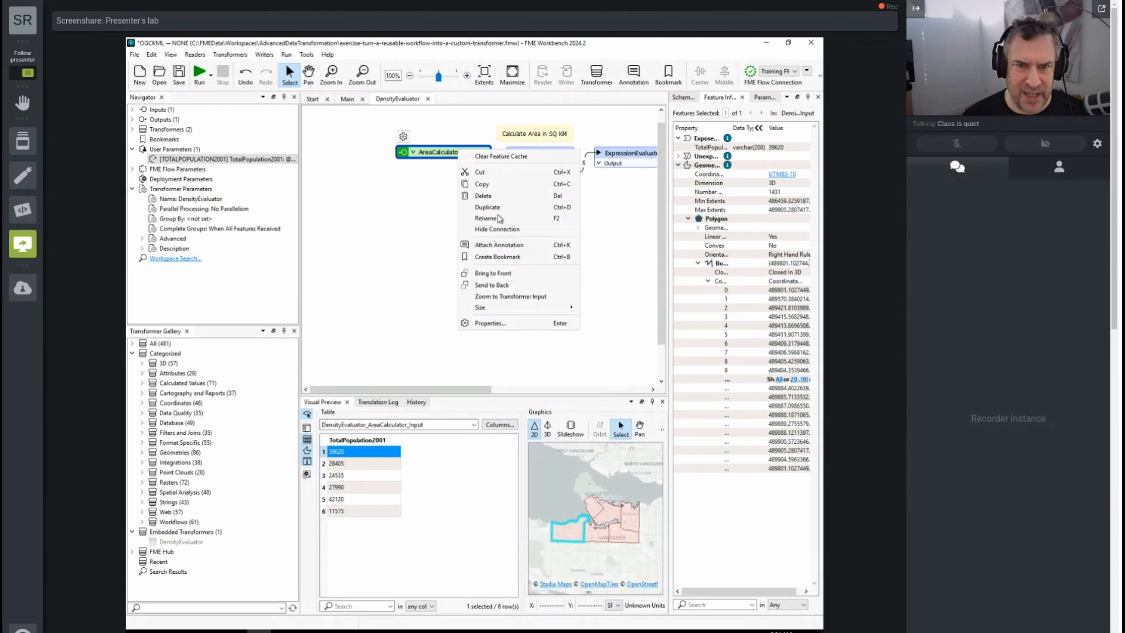
{"action": "left_click", "coordinate": [497, 323]}
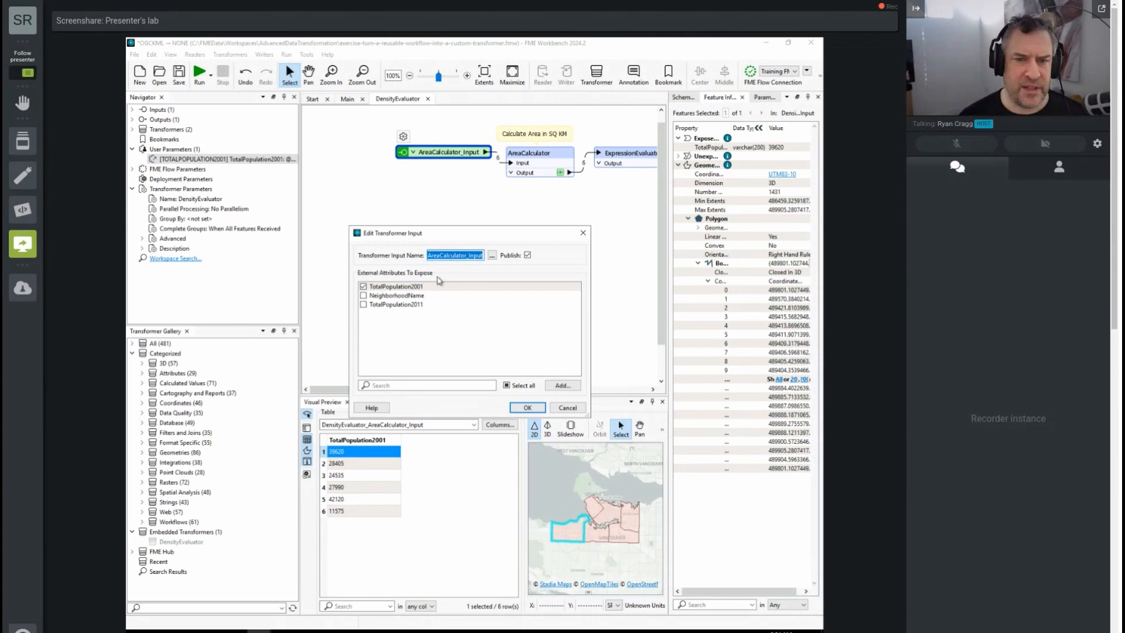
{"action": "type", "text": "Input"}
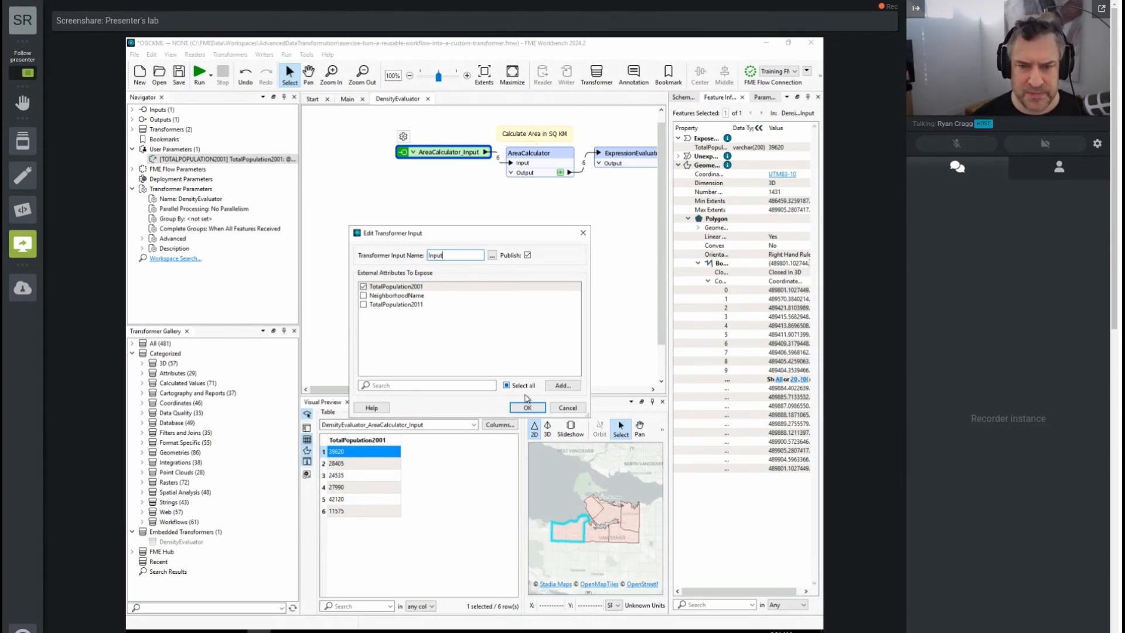
{"action": "left_click", "coordinate": [528, 407]}
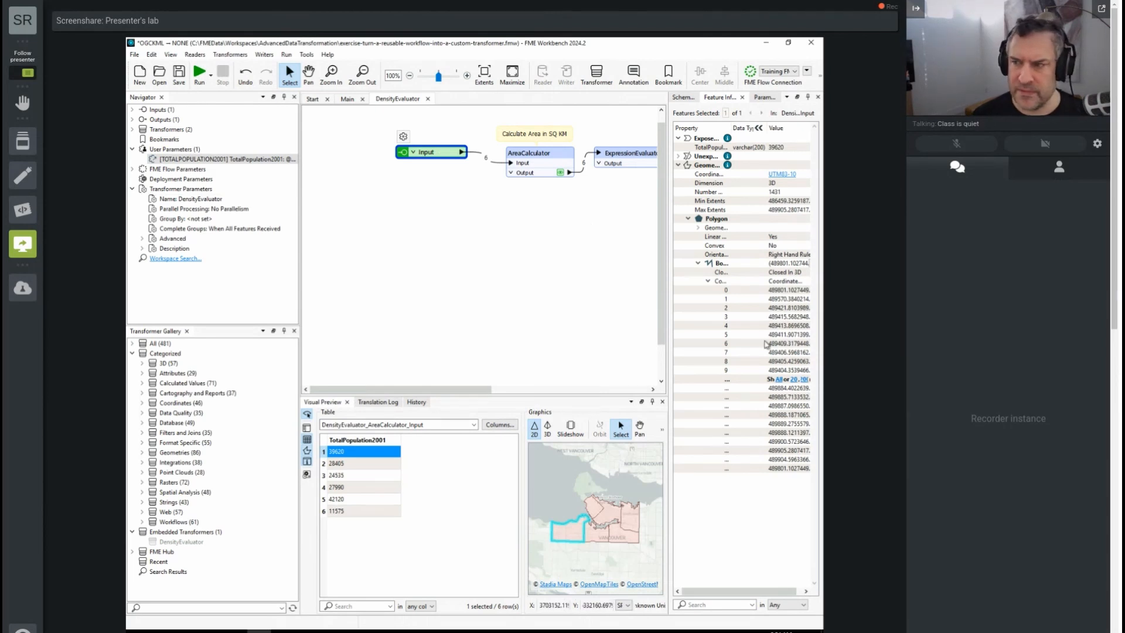
- Check DensityEvaluator's input port and its incoming connection from the CsmapReprojector in the Main workspace
{"action": "left_click", "coordinate": [350, 99]}
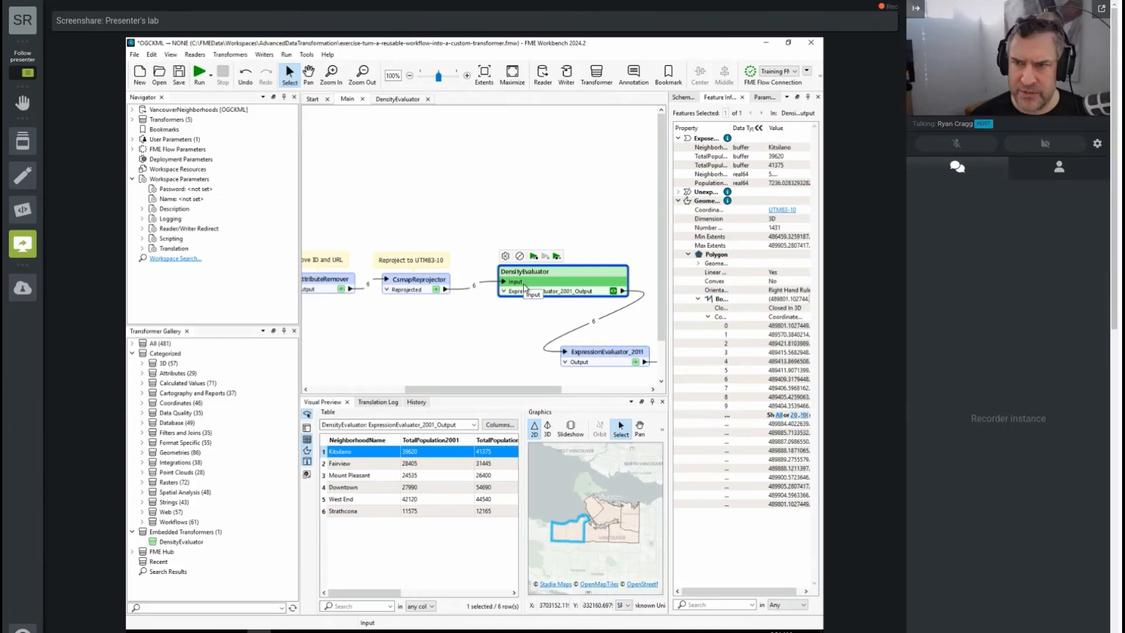
{"action": "left_click", "coordinate": [480, 286]}
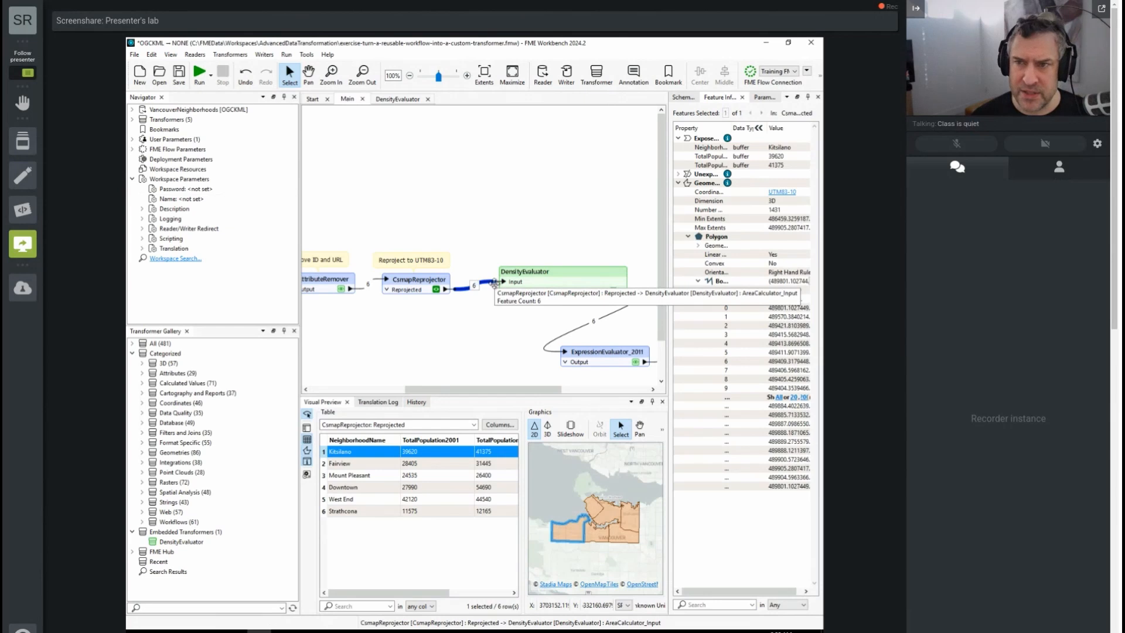
- Insert an additional transformer output named <Rejected> in the DensityEvaluator definition
{"action": "left_click", "coordinate": [407, 99]}
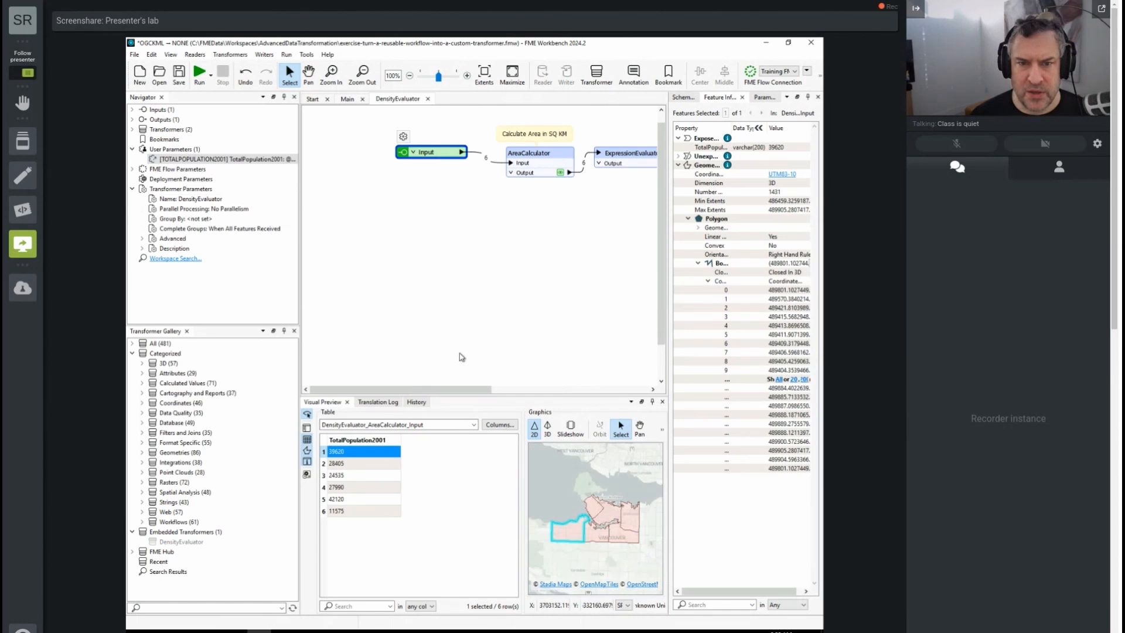
{"action": "mouse_move", "coordinate": [464, 390]}
{"action": "left_mouse_down"}
{"action": "mouse_move", "coordinate": [521, 390]}
{"action": "mouse_move", "coordinate": [484, 391]}
{"action": "left_mouse_up"}
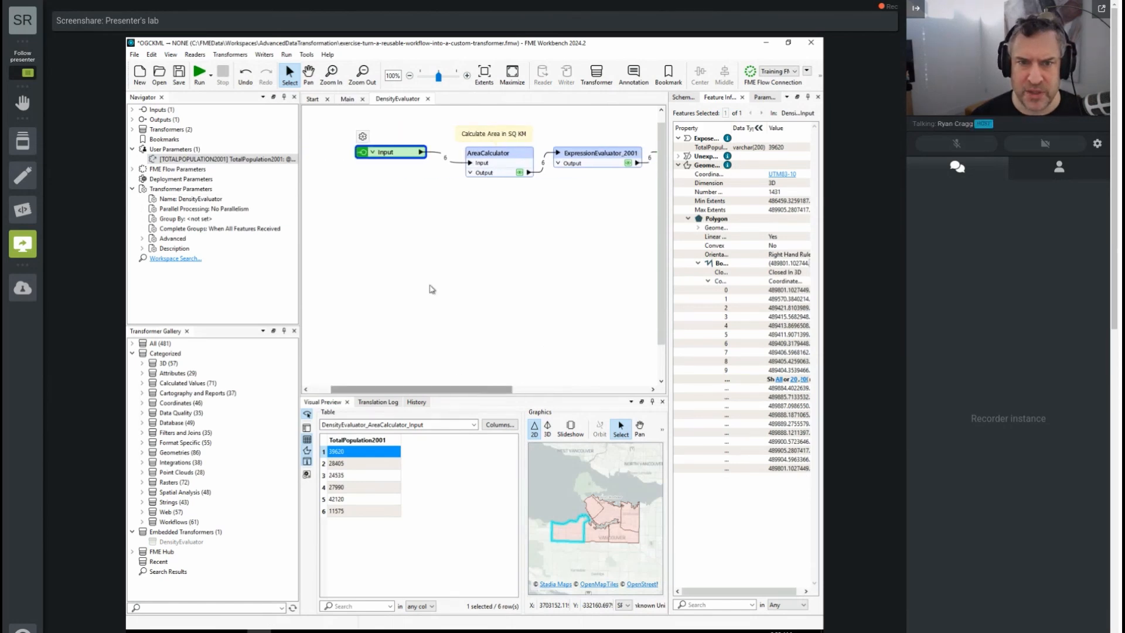
{"action": "right_click", "coordinate": [388, 240]}
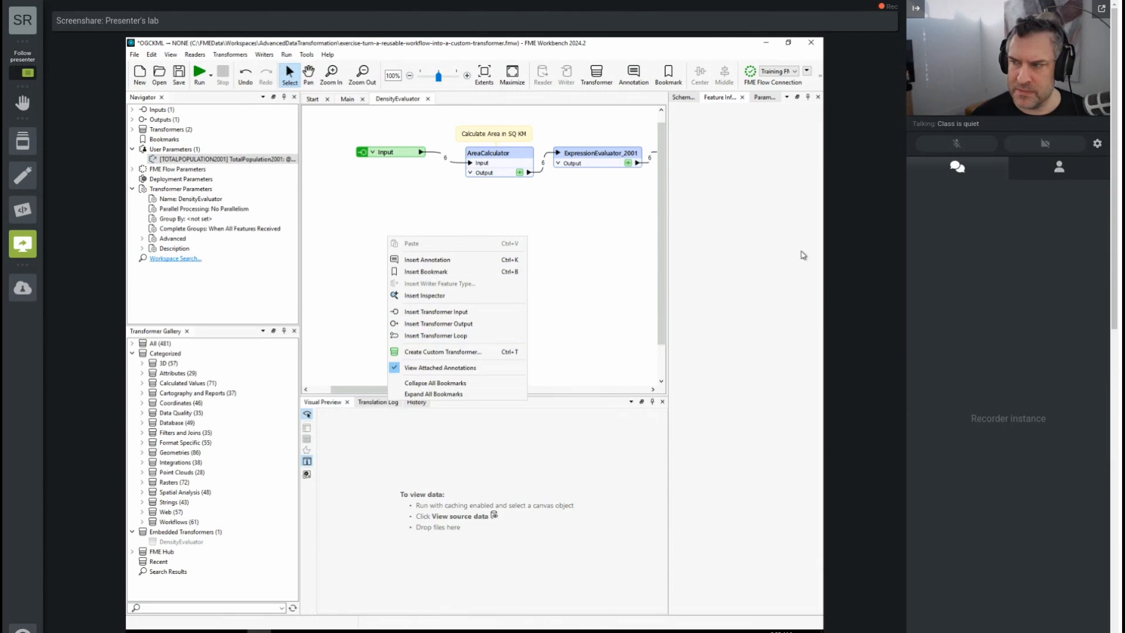
{"action": "left_click", "coordinate": [449, 325]}
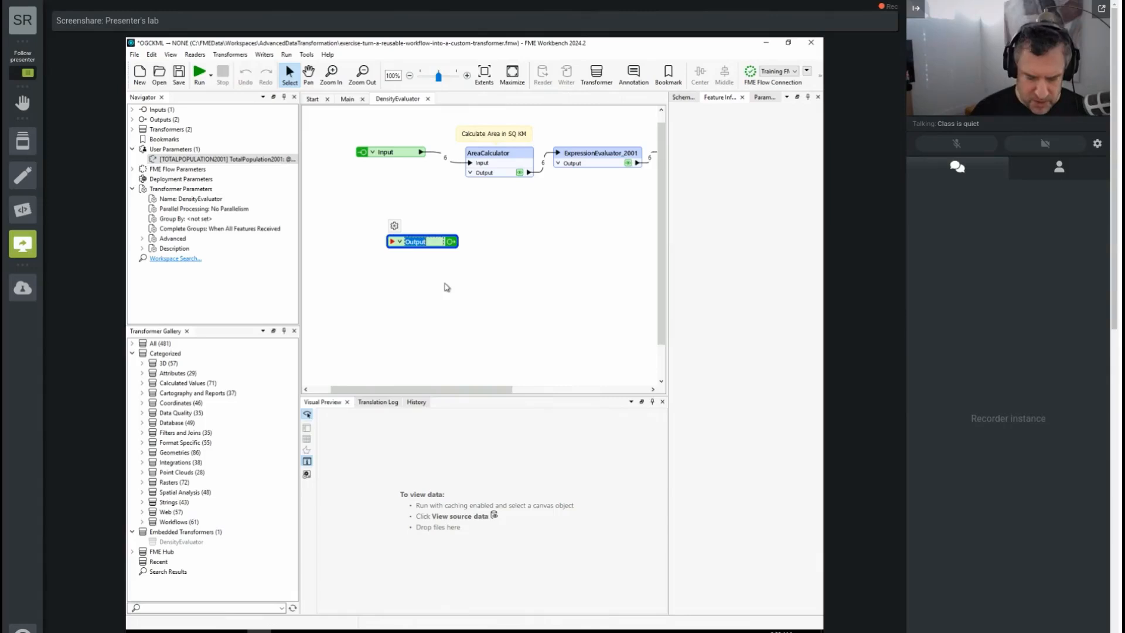
{"action": "type", "text": "<Rejected>"}
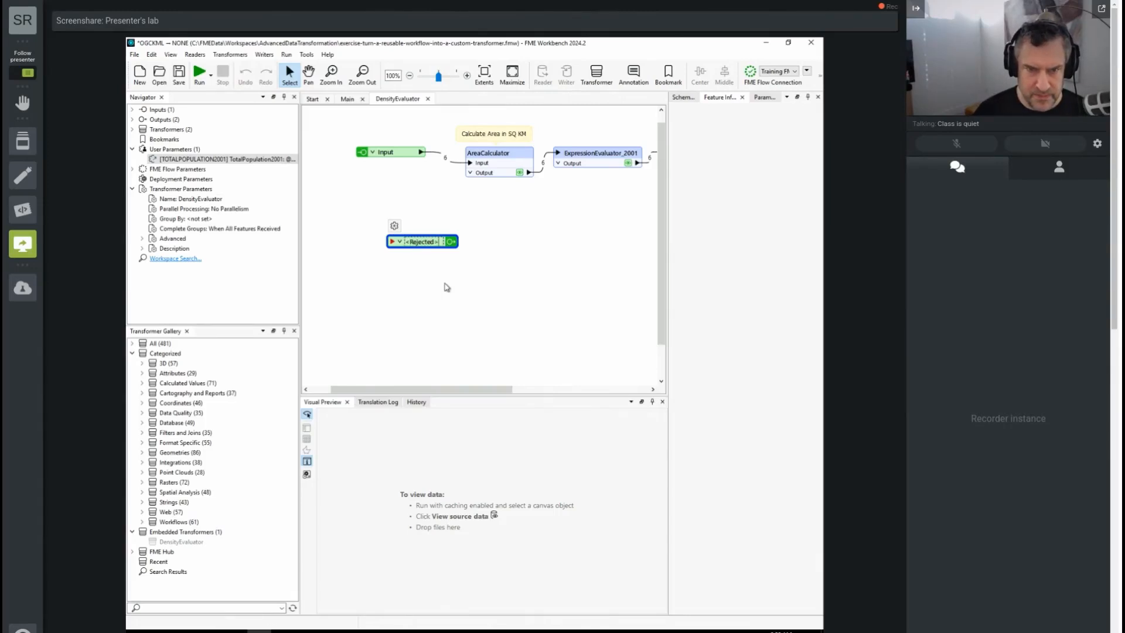
{"action": "key", "text": "Return"}
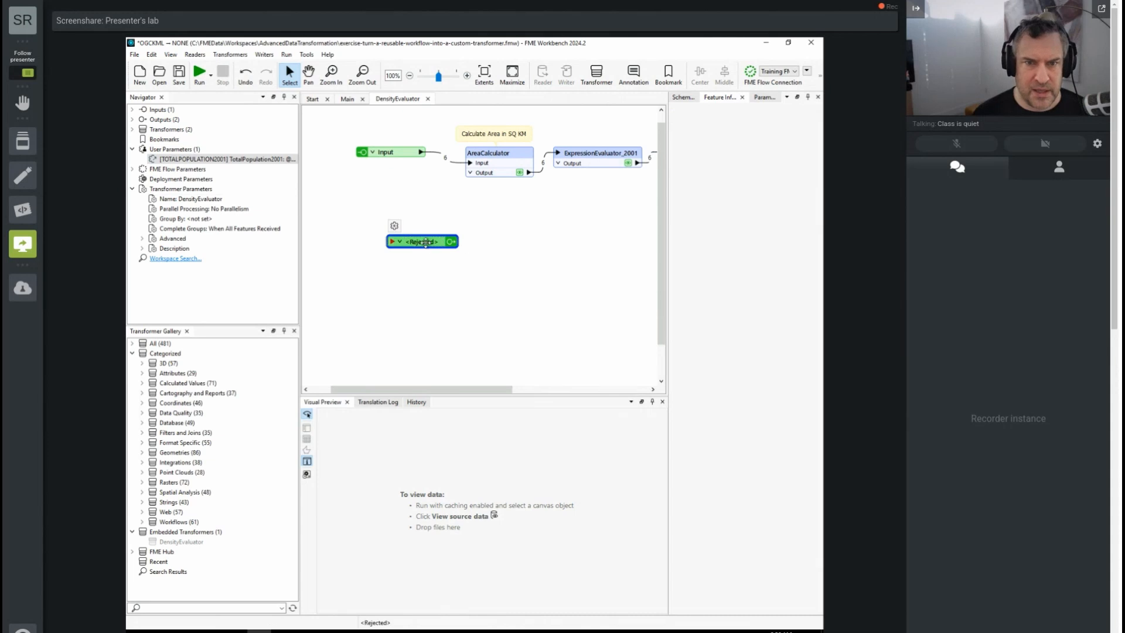
- Move the <Rejected> output to below the ExpressionEvaluator_2001 and its existing output port
{"action": "left_click_drag", "start_coordinate": [426, 242], "coordinate": [577, 239]}
{"action": "left_click_drag", "start_coordinate": [494, 391], "coordinate": [573, 390]}
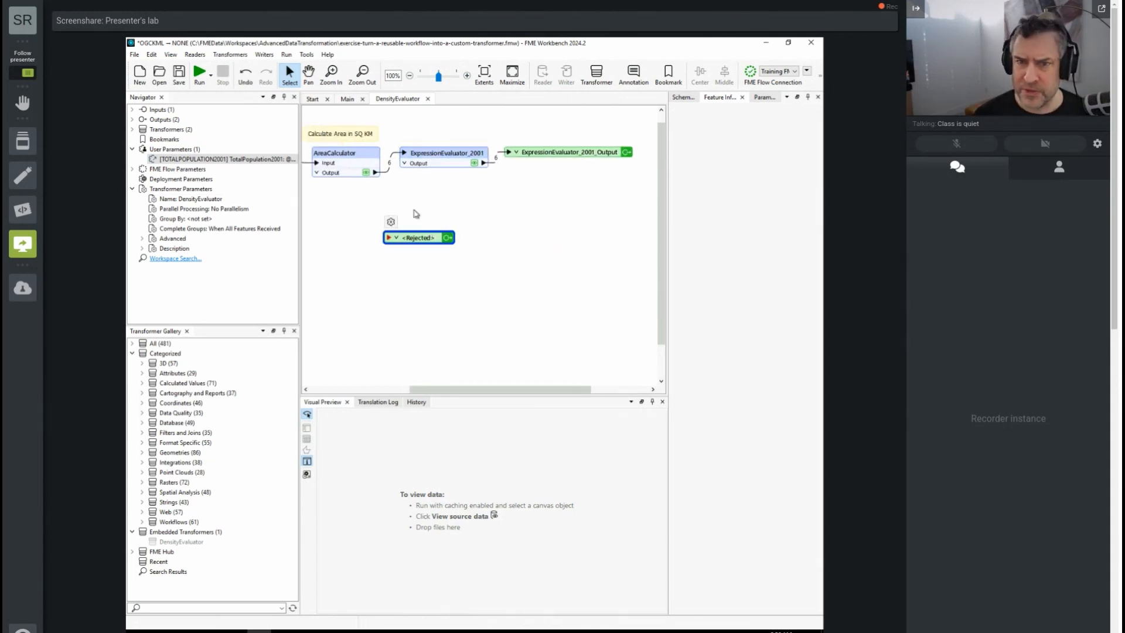
{"action": "left_click_drag", "start_coordinate": [417, 242], "coordinate": [486, 244]}
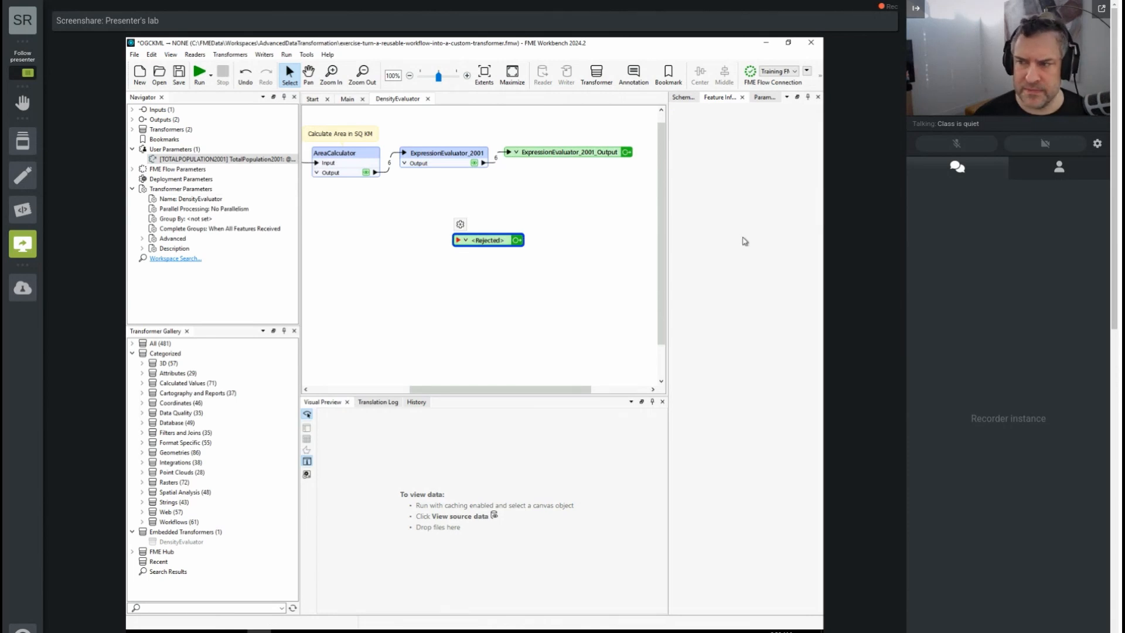
- Rename the ExpressionEvaluator_2001_Output port to Output in the DensityEvaluator definition
{"action": "right_click", "coordinate": [559, 155]}
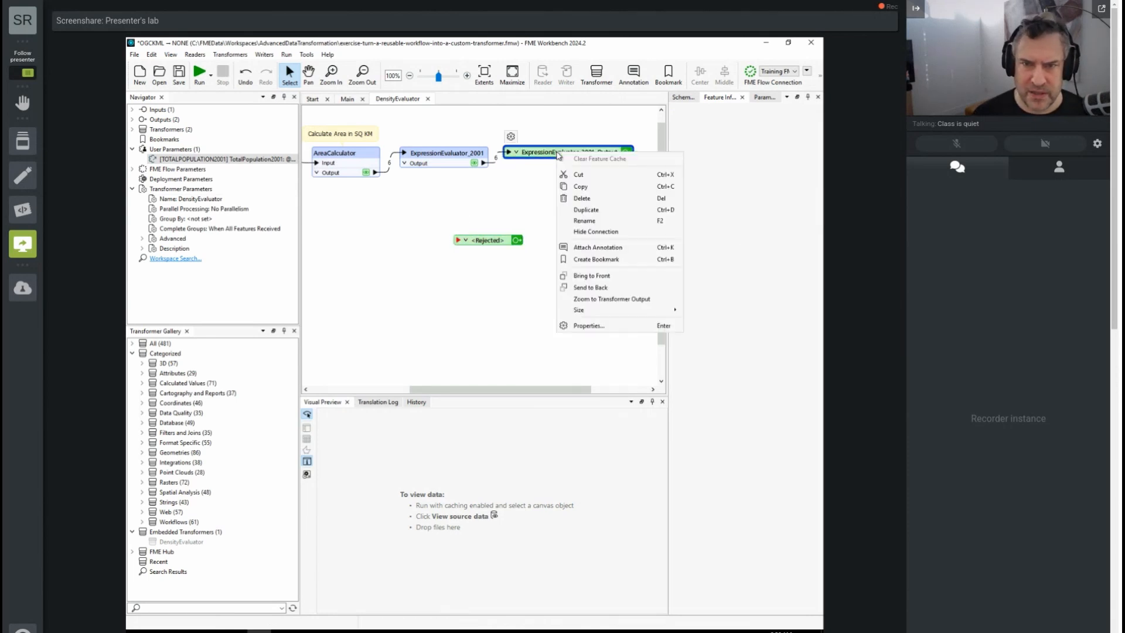
{"action": "left_click", "coordinate": [614, 222]}
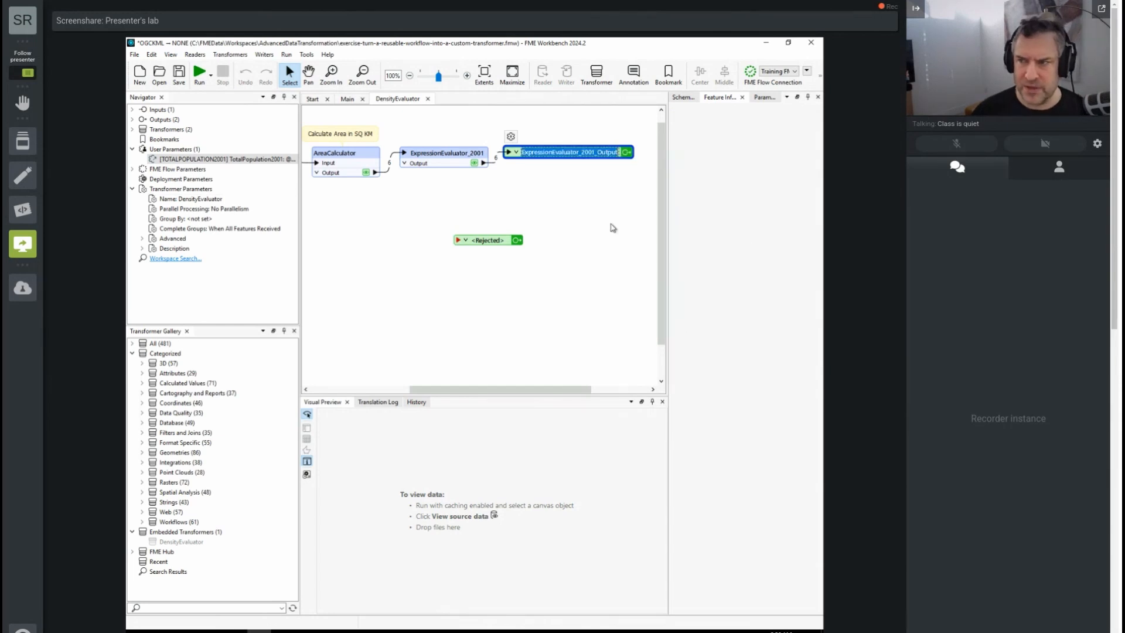
{"action": "type", "text": "Output"}
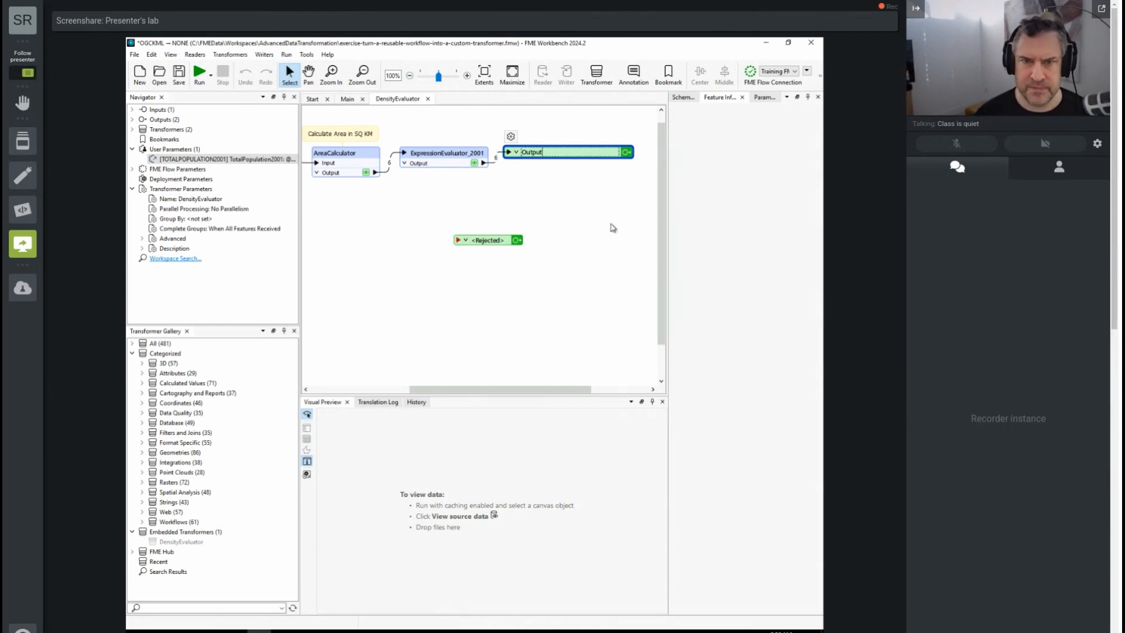
{"action": "left_click", "coordinate": [613, 228]}
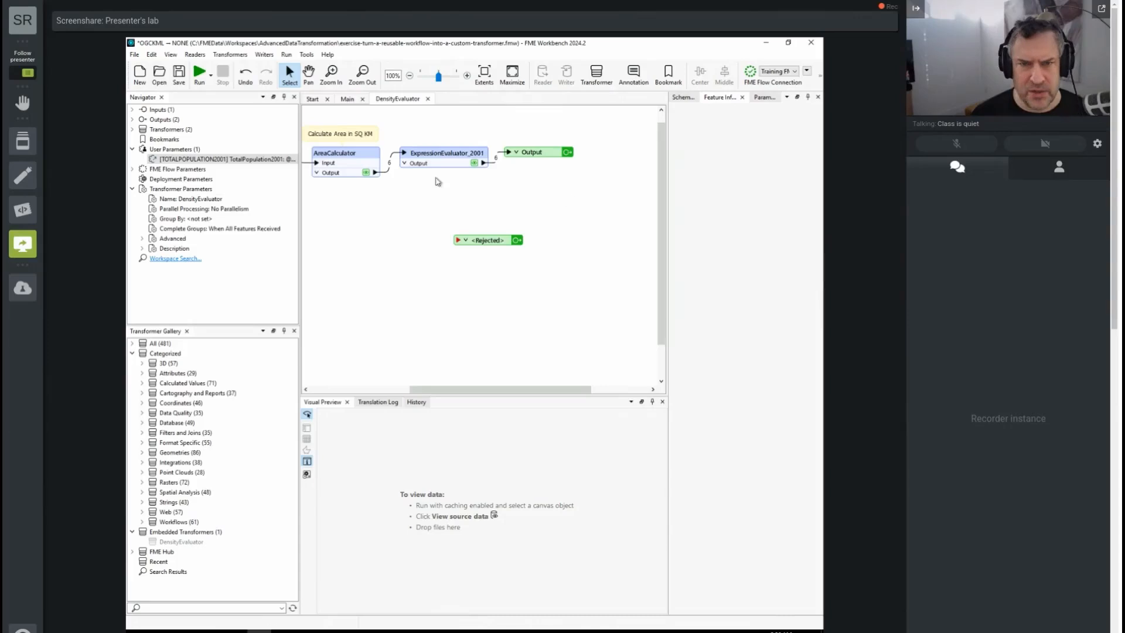
{"action": "left_click_drag", "start_coordinate": [450, 389], "coordinate": [424, 389]}
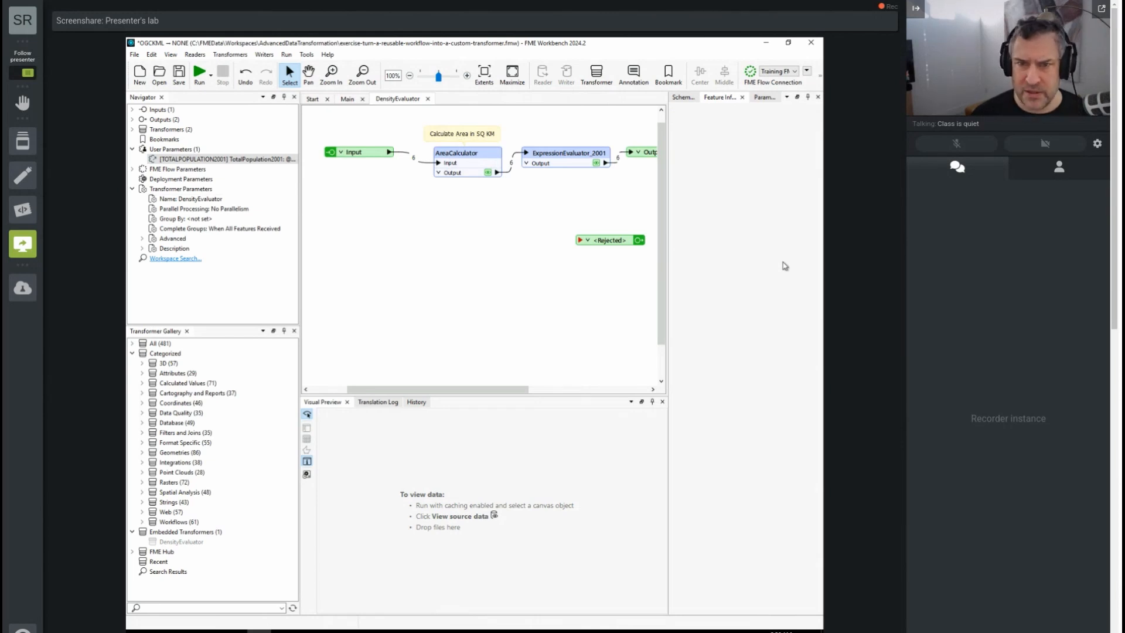
- Review DensityEvaluator's ports and user parameters in the Main workspace
{"action": "left_click", "coordinate": [348, 100]}
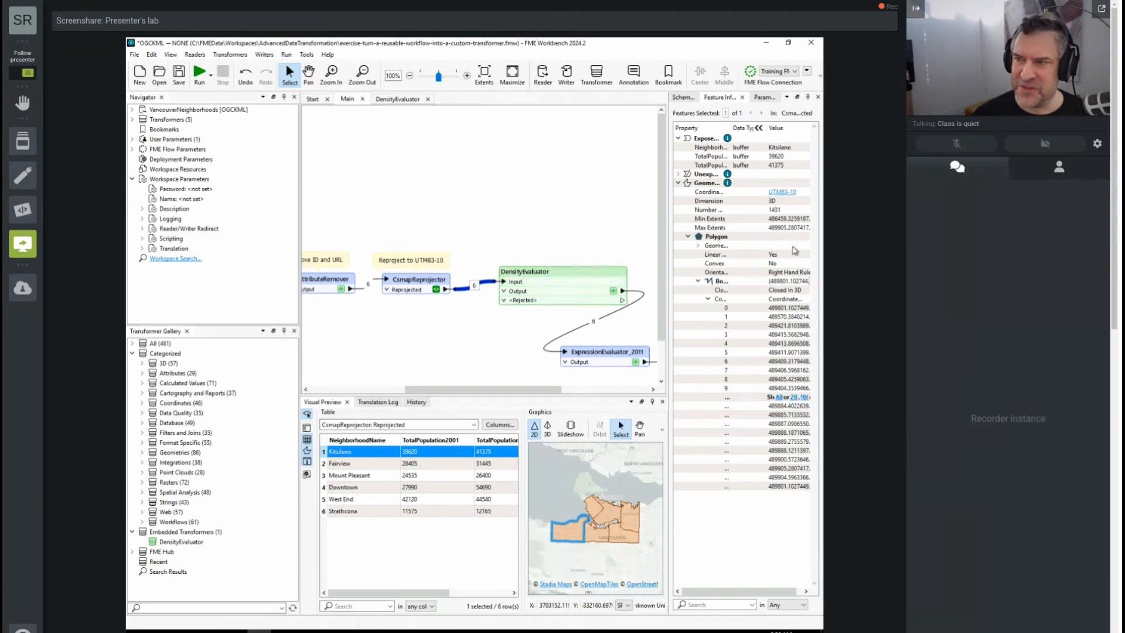
{"action": "double_click", "coordinate": [545, 274]}
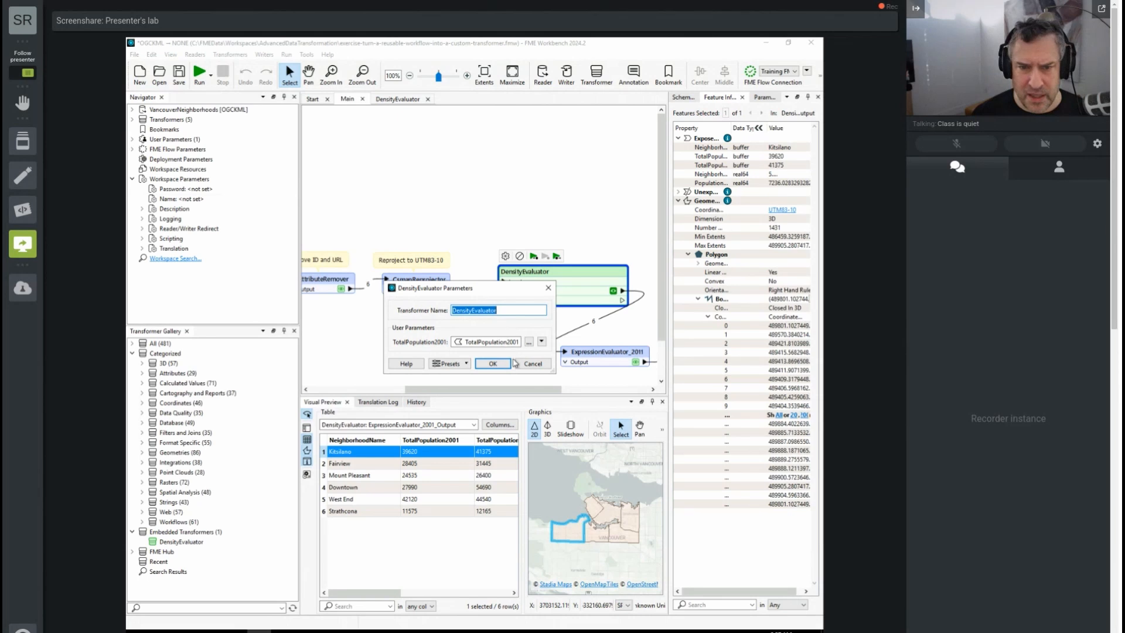
{"action": "left_click", "coordinate": [495, 364]}
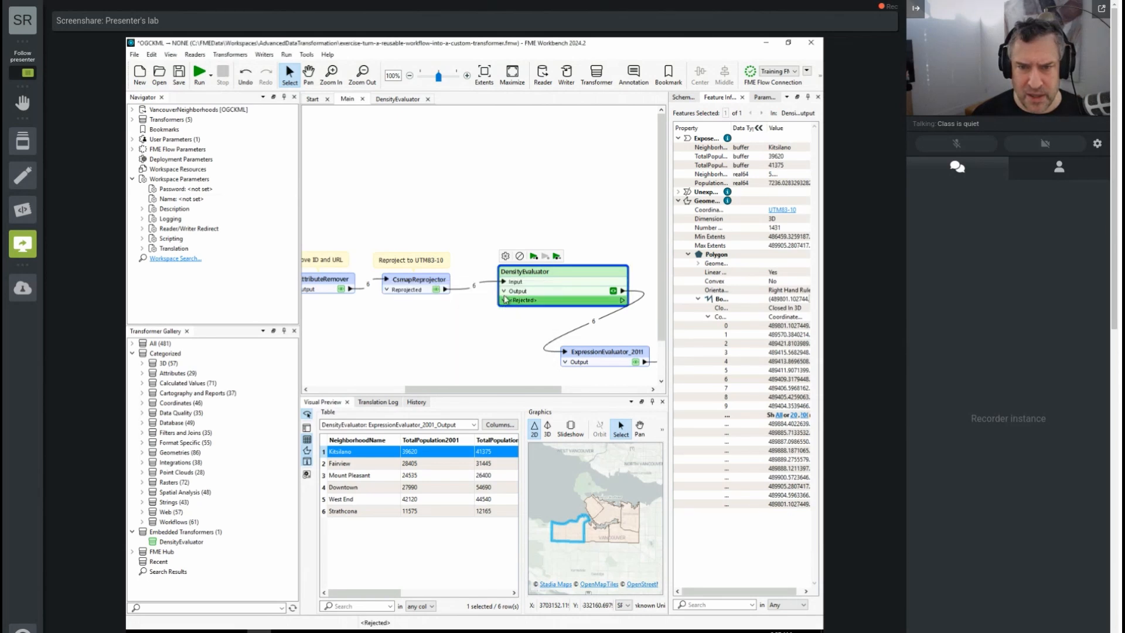
- Expand the attribute list of DensityEvaluator's Output port and move the transformer slightly upward on the canvas
{"action": "left_click", "coordinate": [505, 292]}
{"action": "left_click_drag", "start_coordinate": [558, 267], "coordinate": [549, 239]}
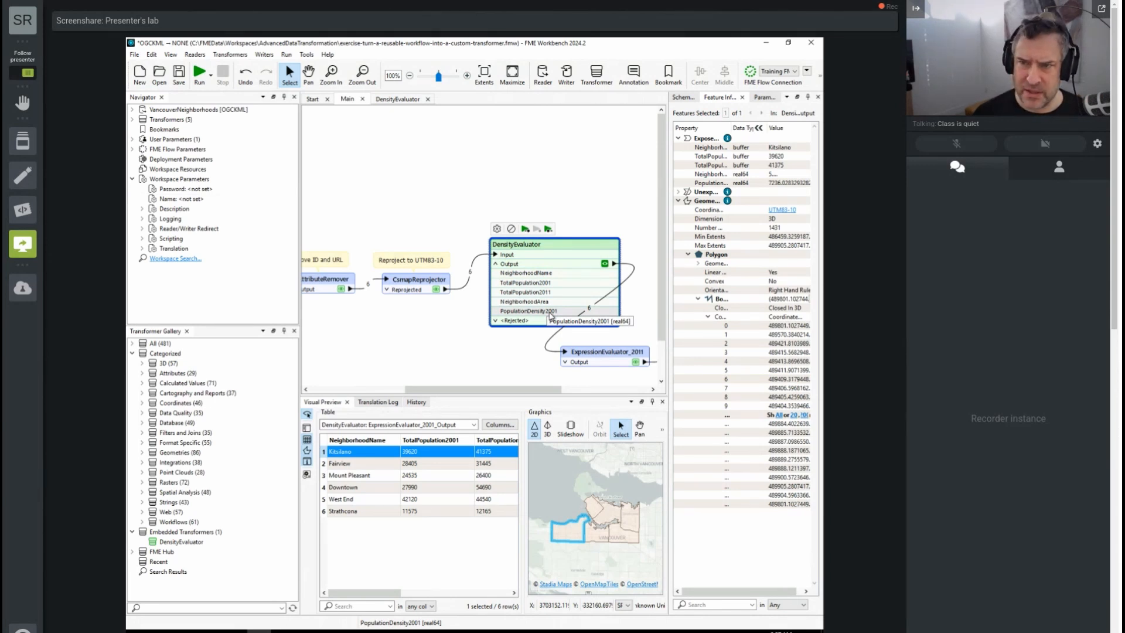
- Move the ExpressionEvaluator_2011 transformer further right on the Main canvas, clear of DensityEvaluator
{"action": "left_click_drag", "start_coordinate": [589, 351], "coordinate": [659, 345]}
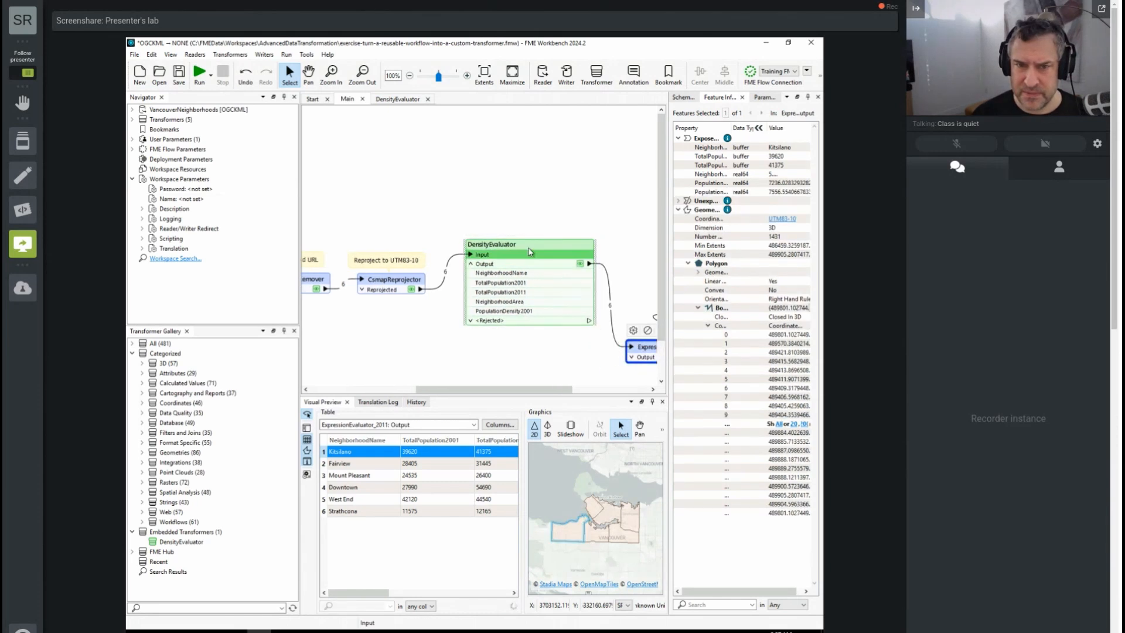
- In the DensityEvaluator definition, set the output attribute name of ExpressionEvaluator_2001 to DensityResult
{"action": "left_click", "coordinate": [394, 100]}
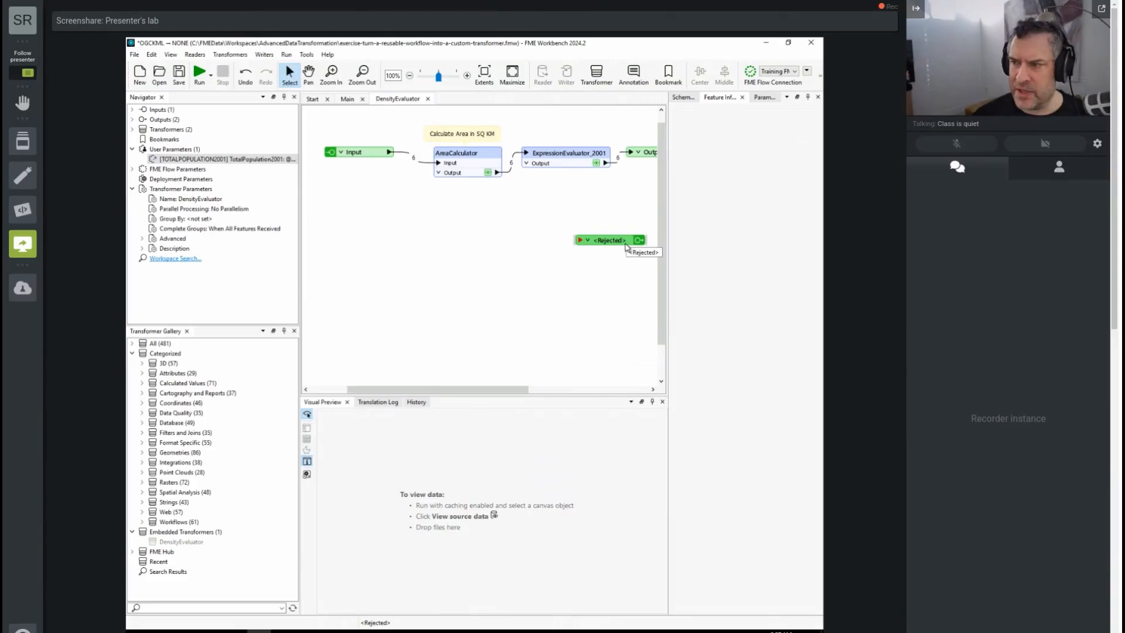
{"action": "left_click", "coordinate": [561, 154]}
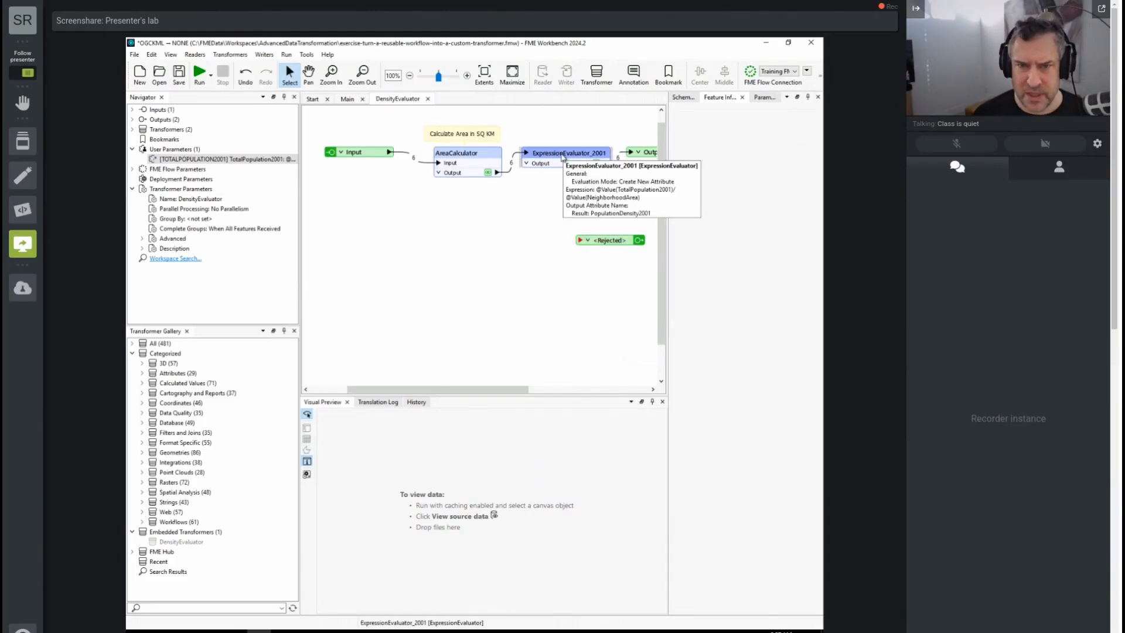
{"action": "double_click", "coordinate": [561, 154]}
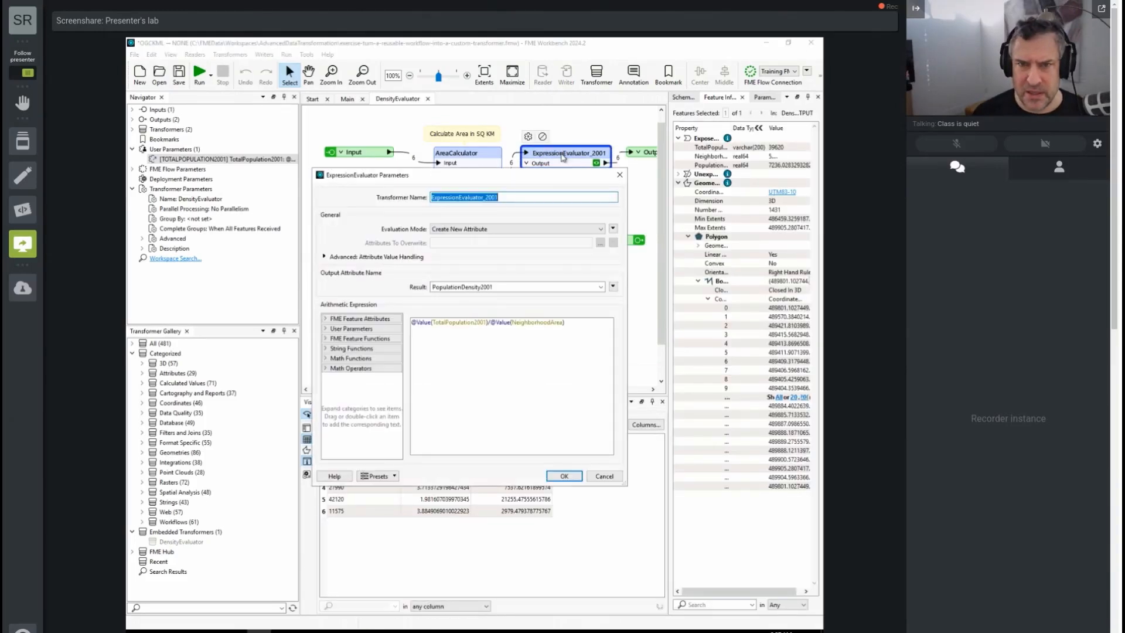
{"action": "double_click", "coordinate": [495, 286]}
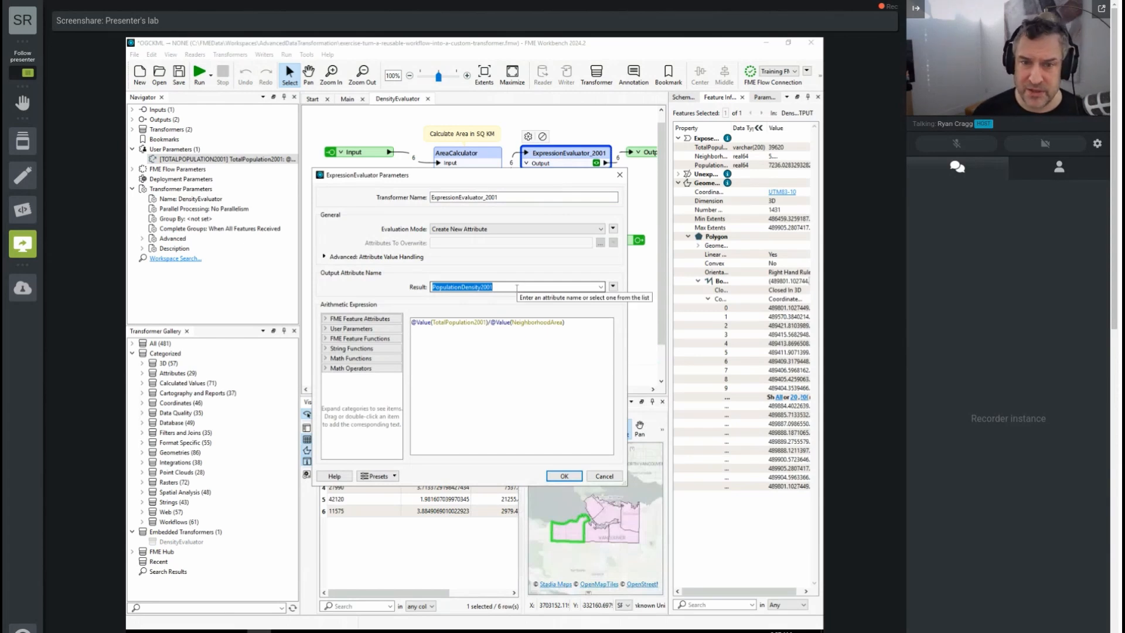
{"action": "type", "text": "D"}
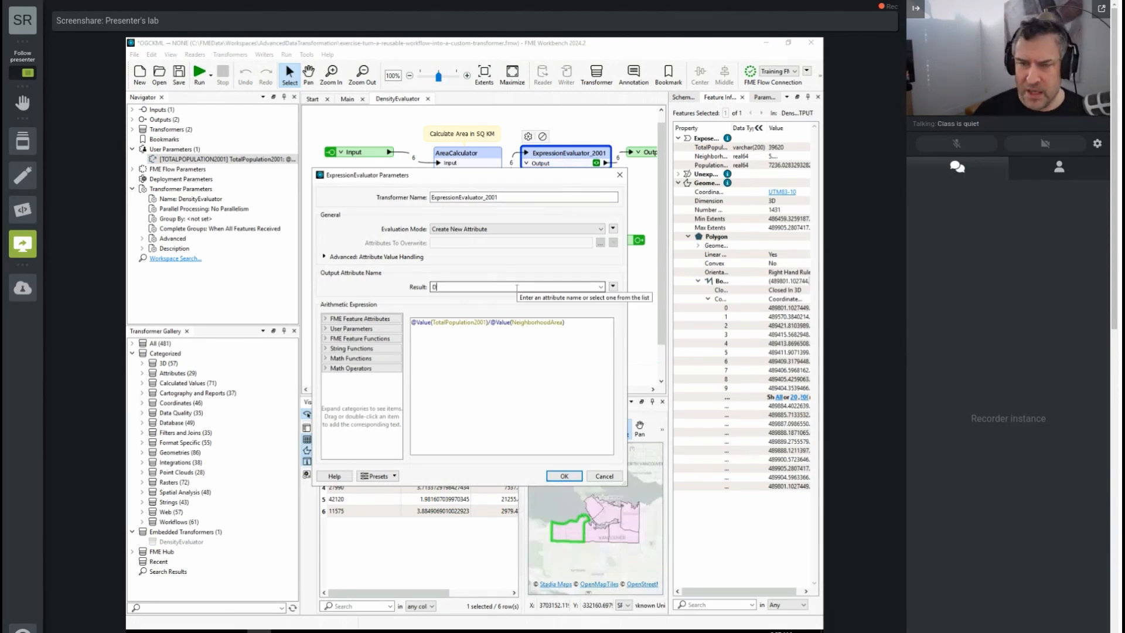
{"action": "type", "text": "ensityReul"}
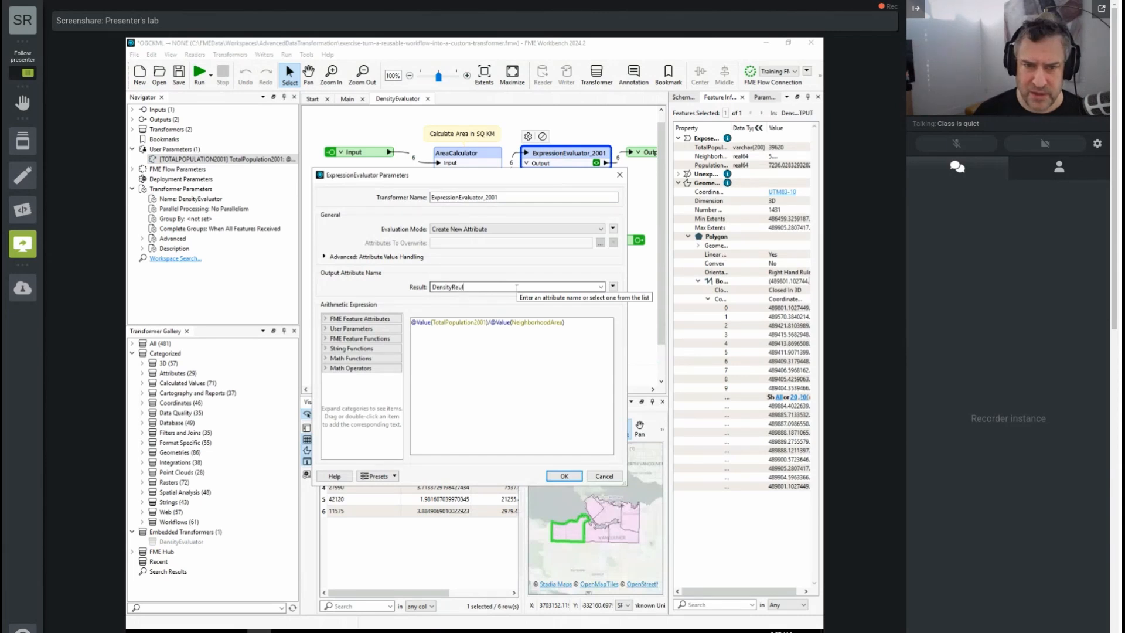
{"action": "key", "text": "BackSpace"}
{"action": "type", "text": "esult"}
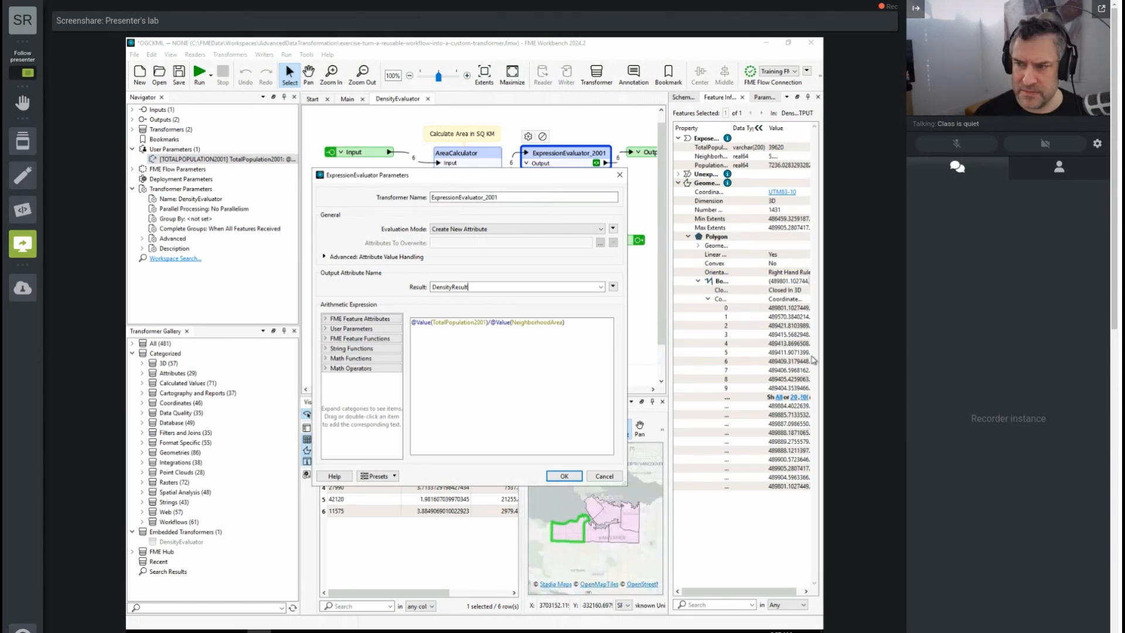
{"action": "left_click", "coordinate": [565, 477]}
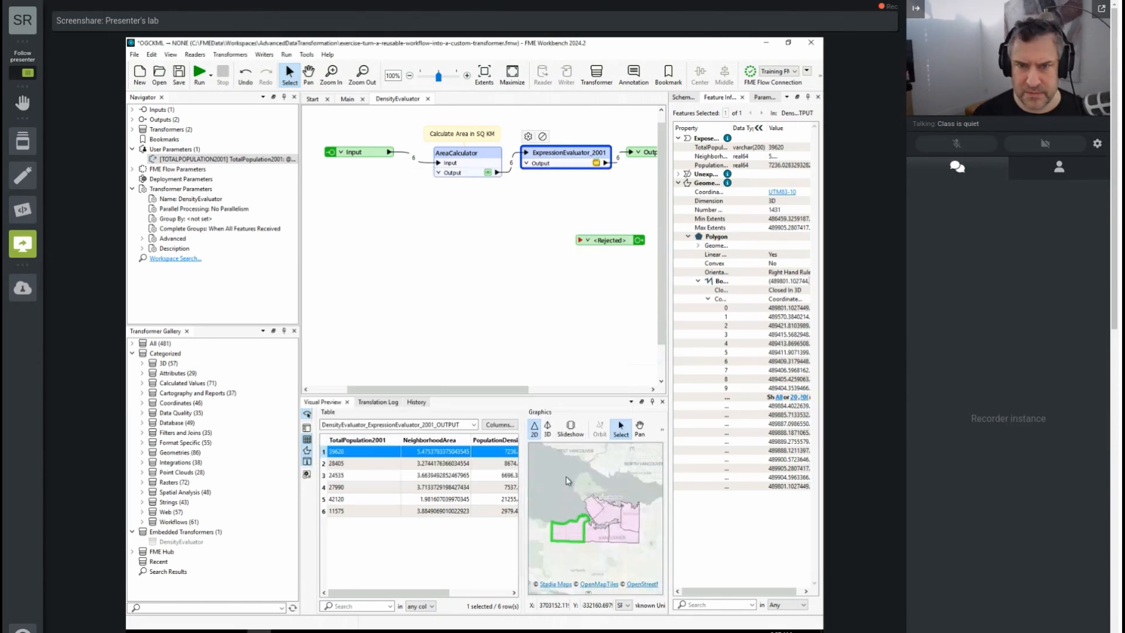
- Run the Main workspace up to DensityEvaluator and inspect the DensityResult column in its output data
{"action": "left_click", "coordinate": [349, 99]}
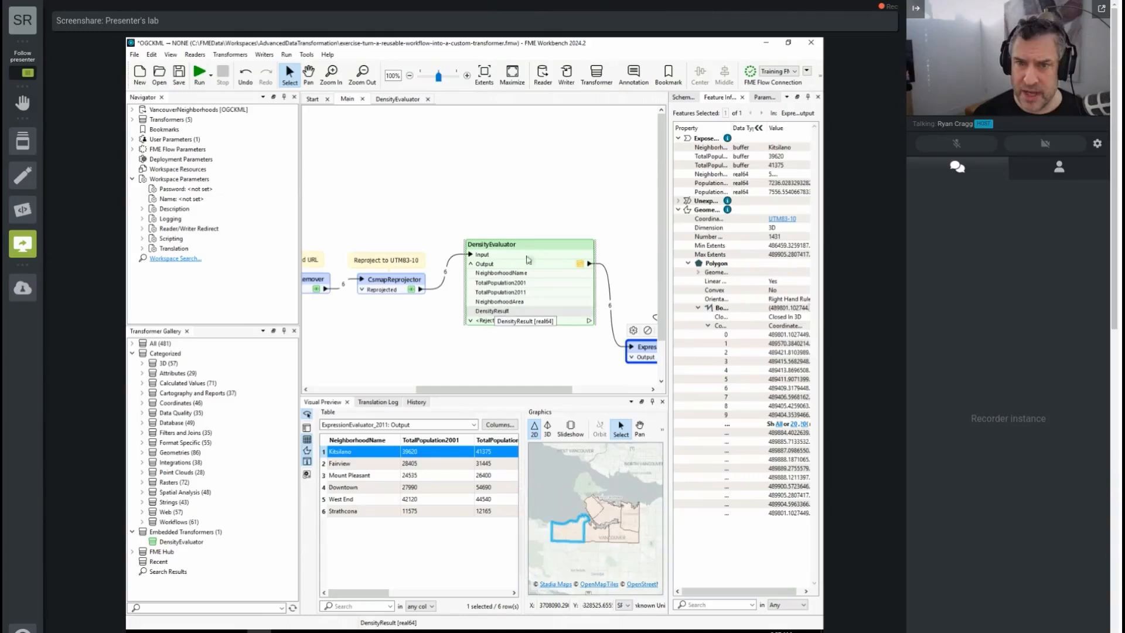
{"action": "left_click", "coordinate": [503, 275]}
{"action": "left_click", "coordinate": [500, 229]}
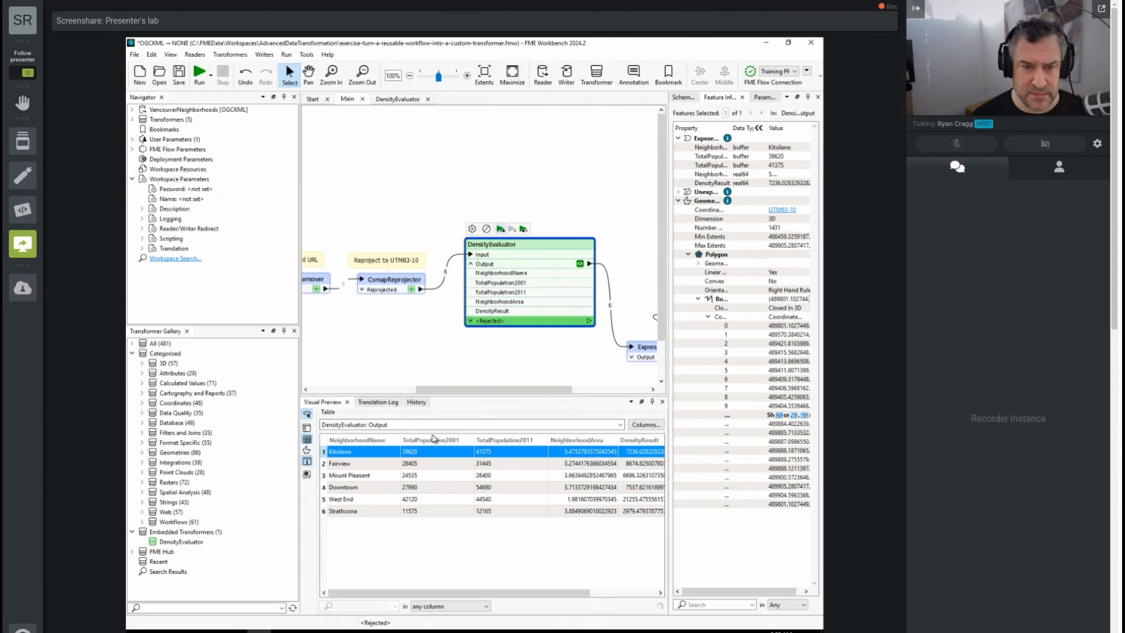
{"action": "left_click_drag", "start_coordinate": [378, 597], "coordinate": [510, 593]}
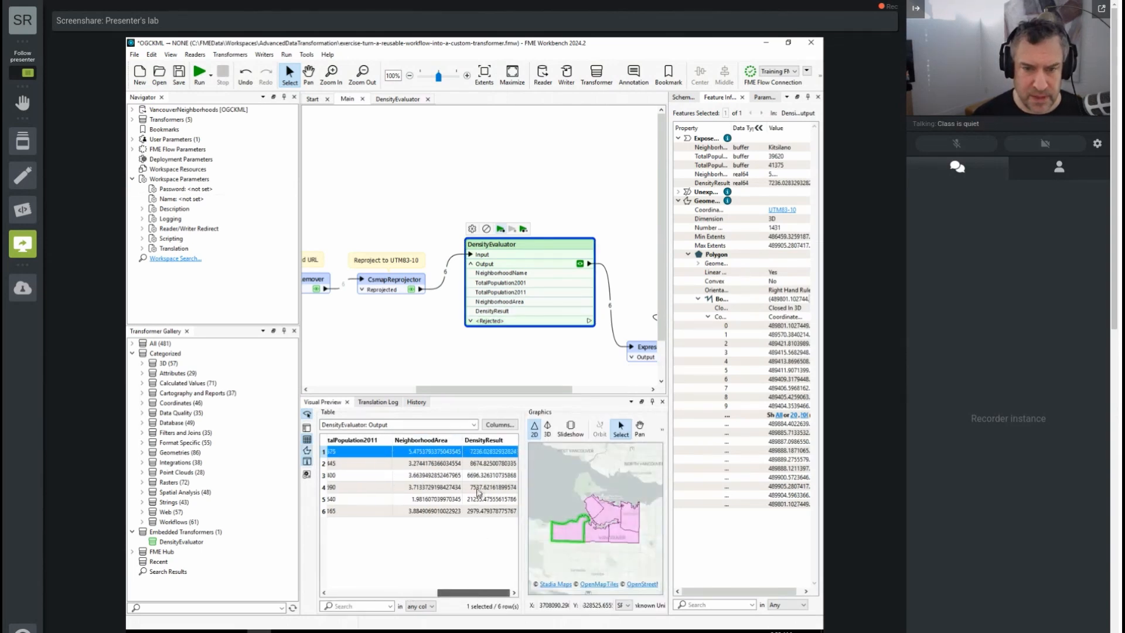